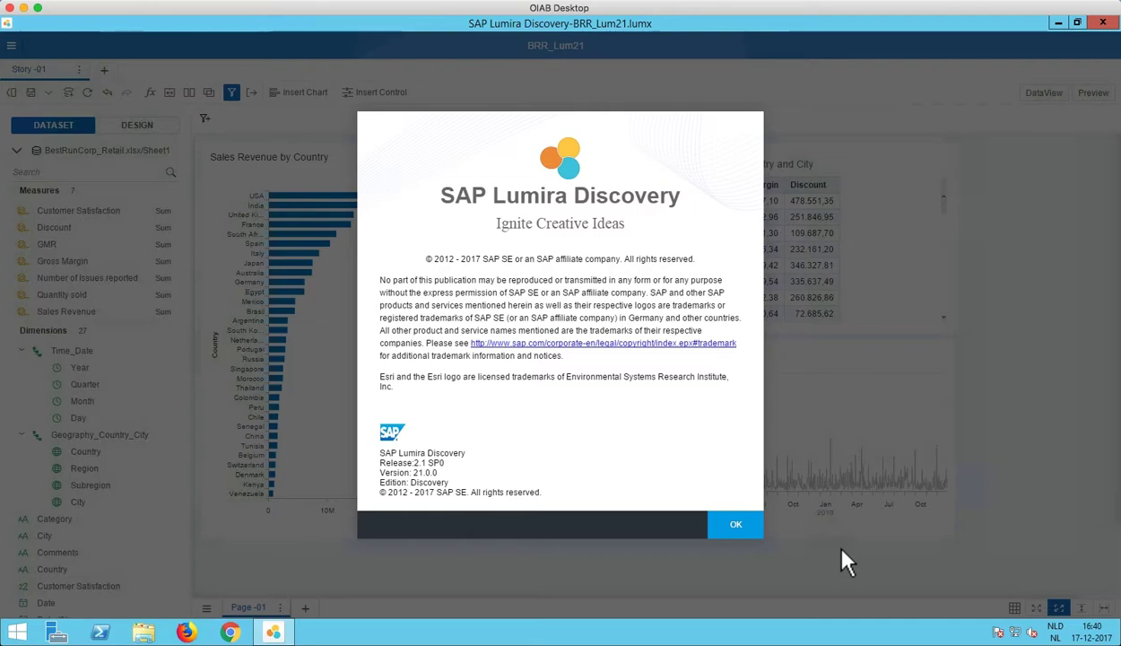
Dismiss the About window and open the Sales Revenue by Country chart's full options menu
left_click(744, 529)
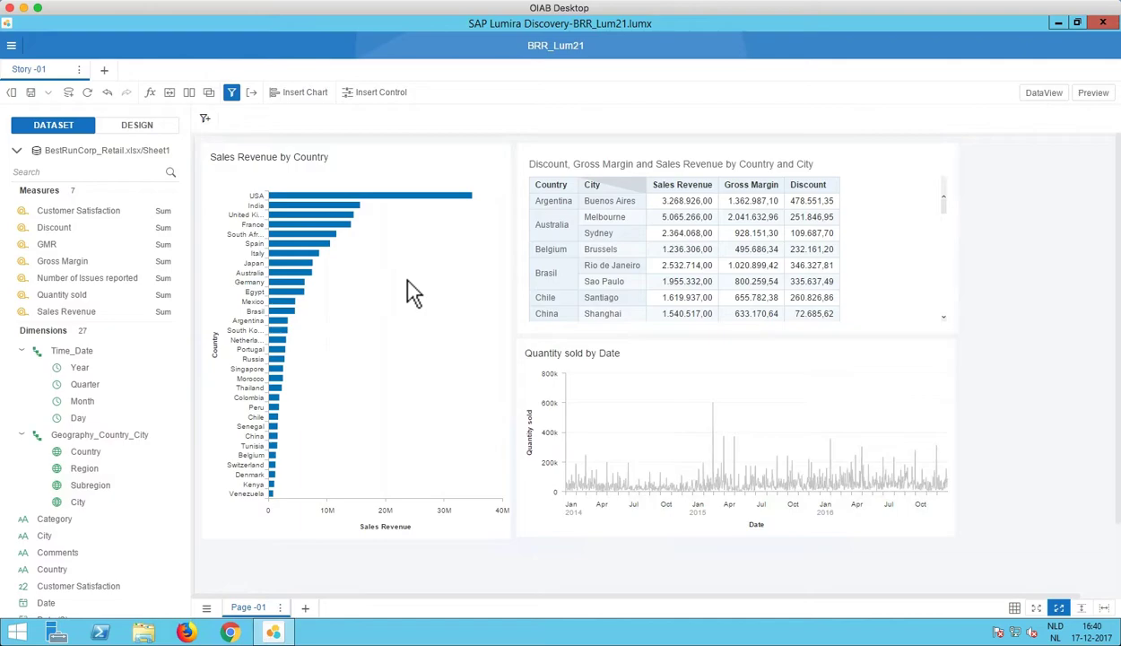
left_click(449, 244)
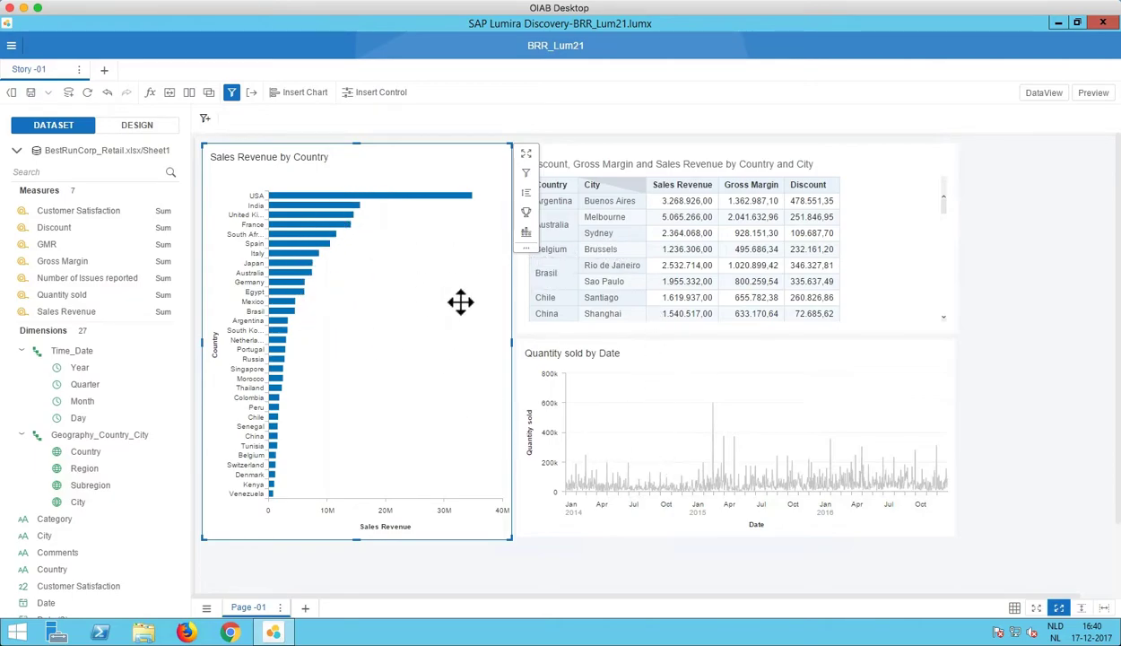
left_click(525, 248)
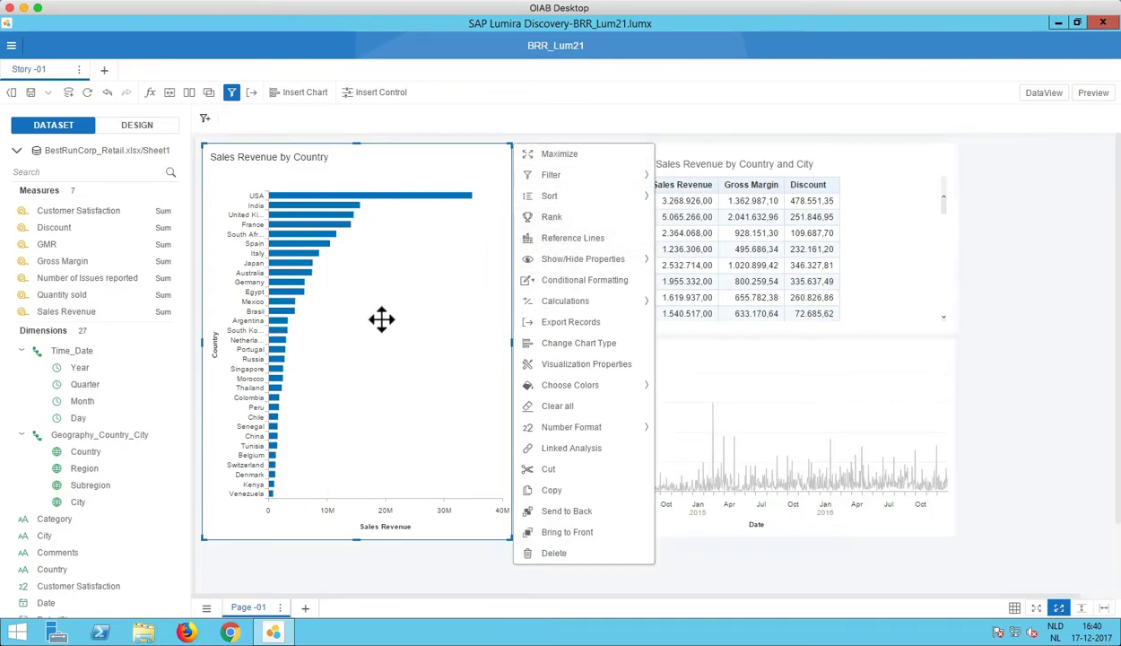
Set up Linked Analysis on Country to the Discount, Gross Margin and Sales Revenue table and Quantity sold by Date chart
left_click(623, 454)
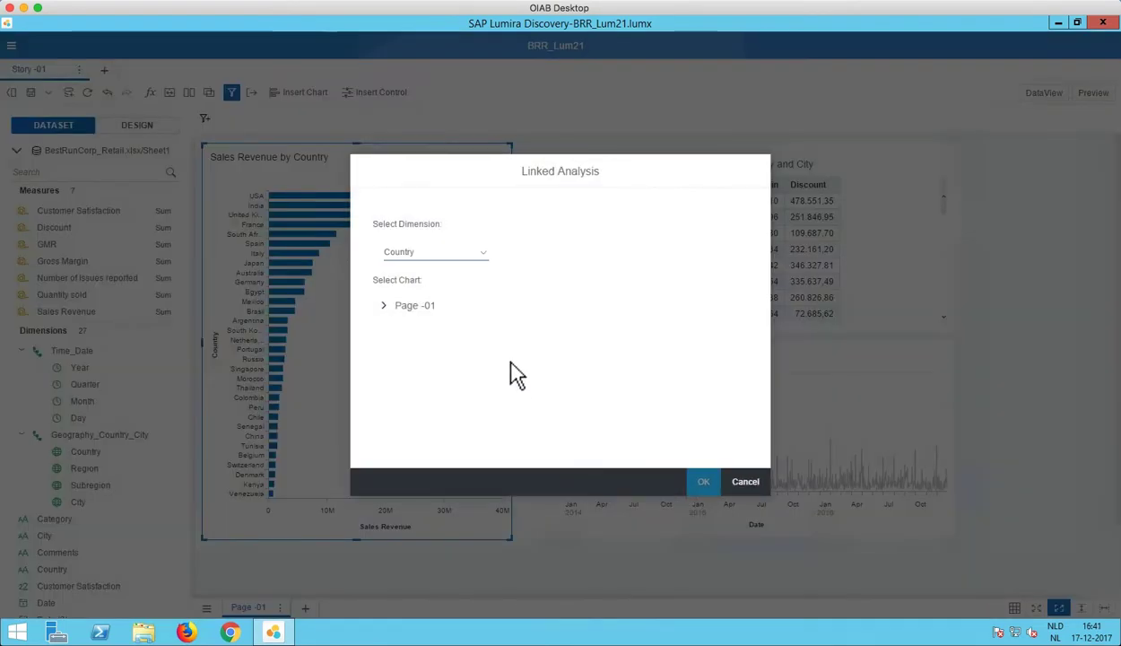
left_click(484, 255)
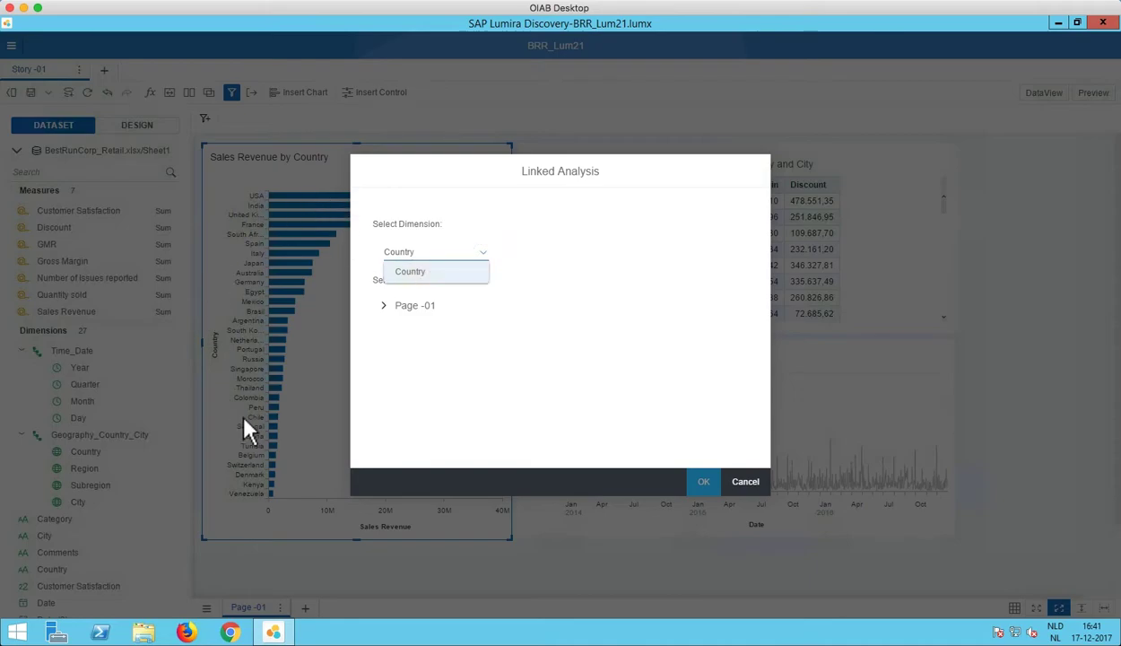
left_click(468, 274)
left_click(385, 306)
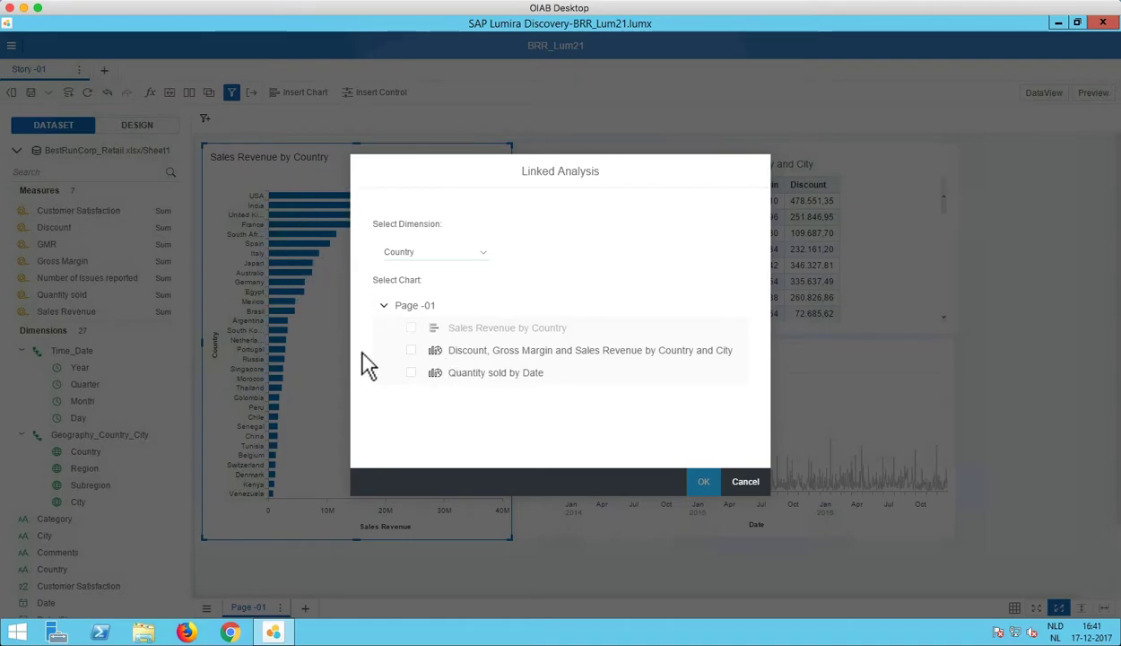
left_click(411, 350)
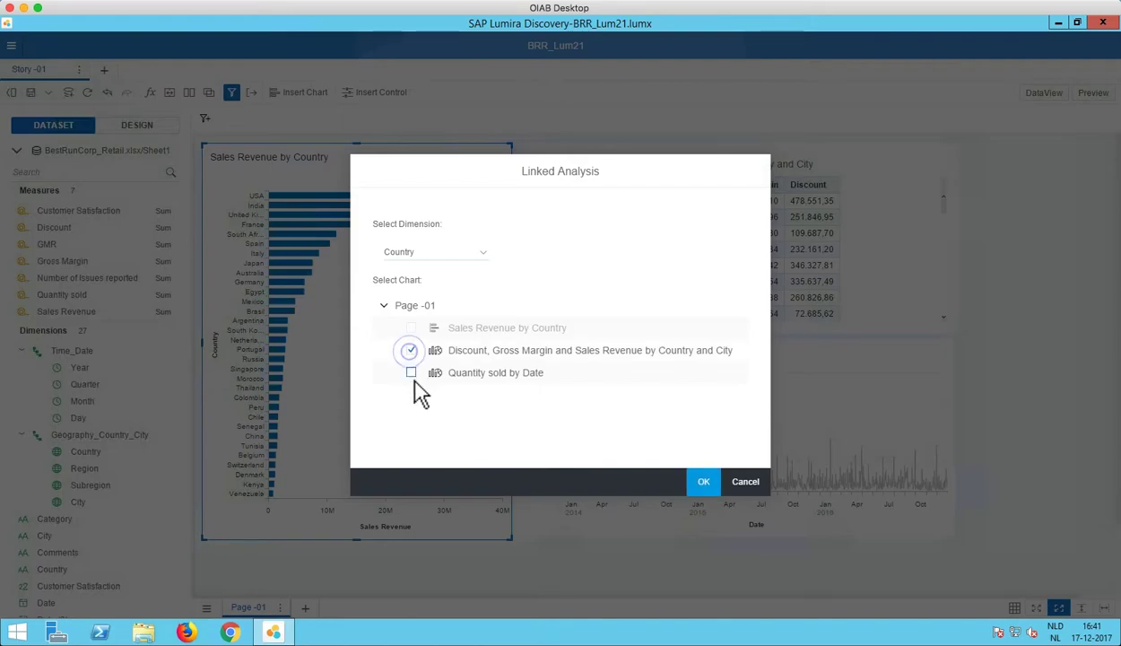
left_click(411, 372)
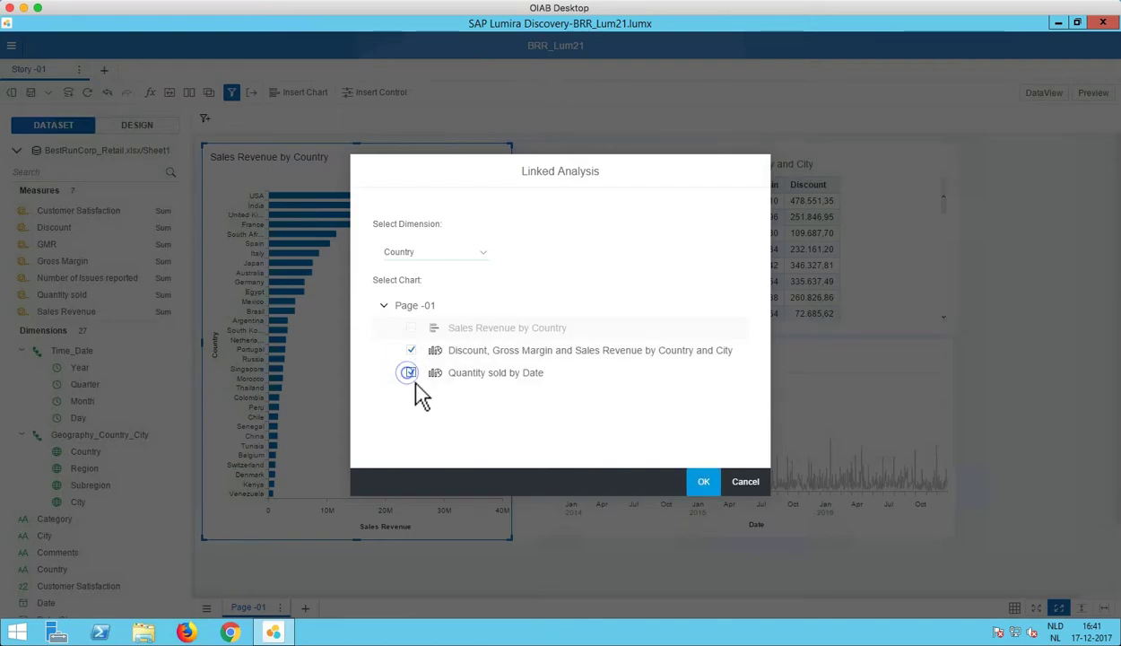
left_click(704, 487)
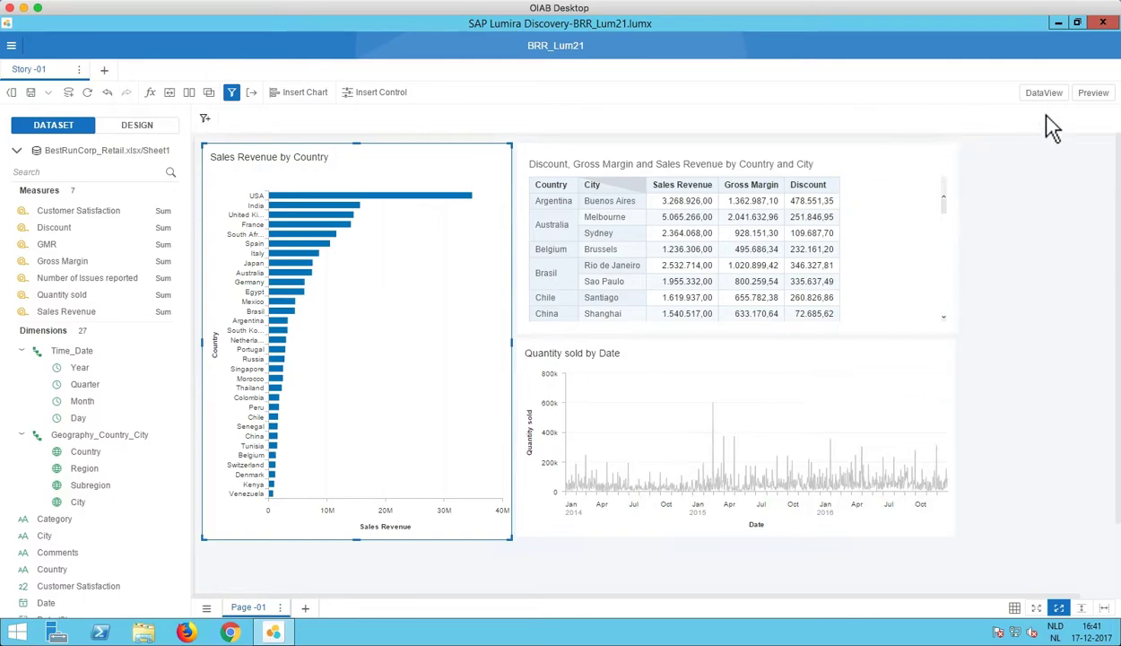
Preview the story, pick Italy on the revenue chart to narrow the table, then clear the selection
left_click(1092, 93)
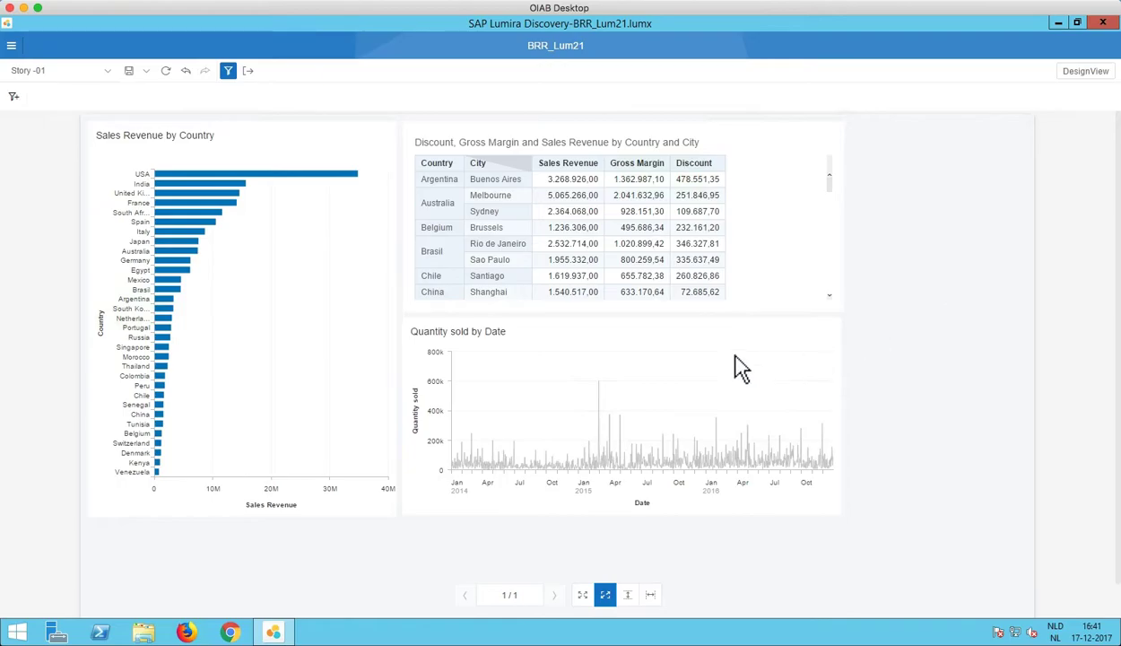
left_click(187, 233)
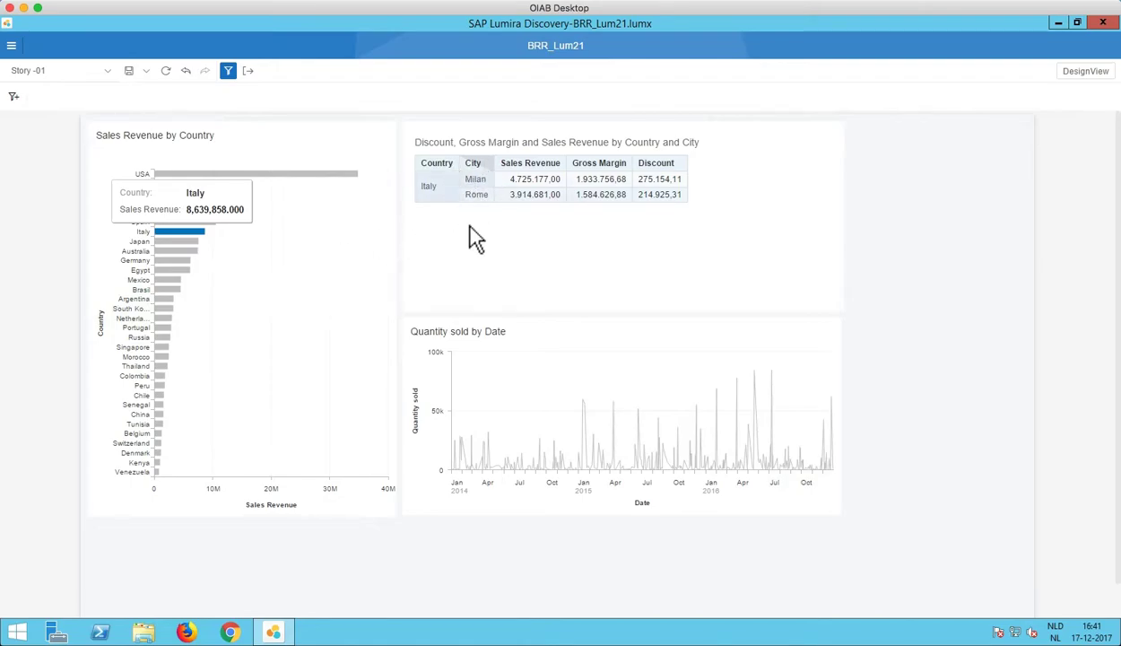
left_click(280, 267)
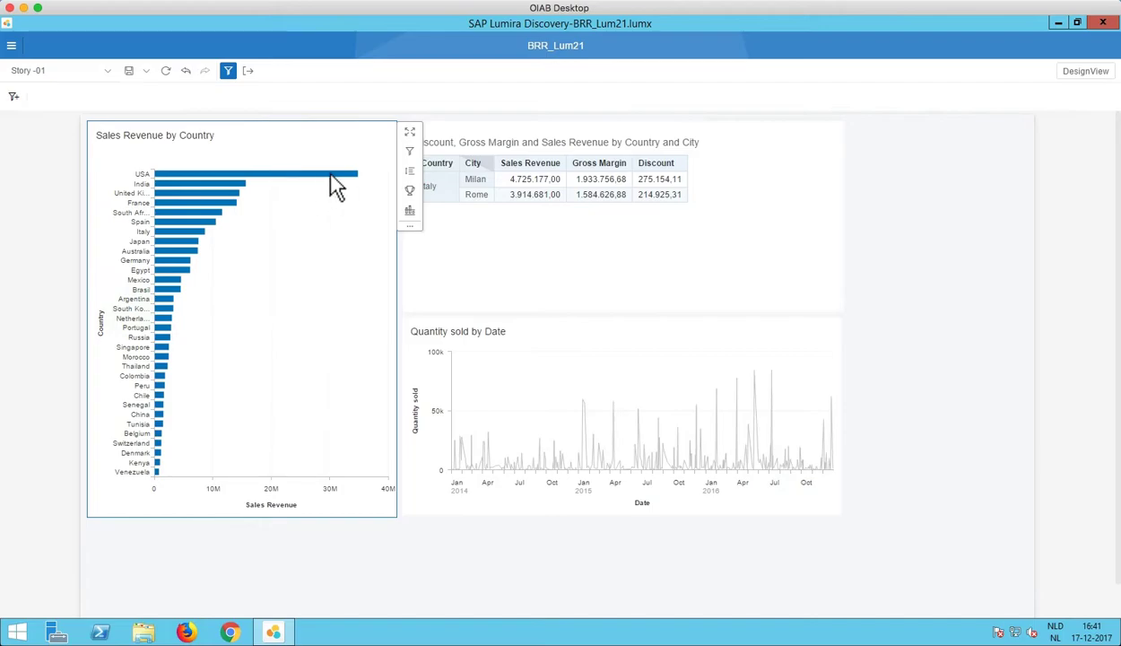
Lasso-select the six top countries, USA through Spain, and scroll through the filtered table
left_click_drag(376, 154, 214, 292)
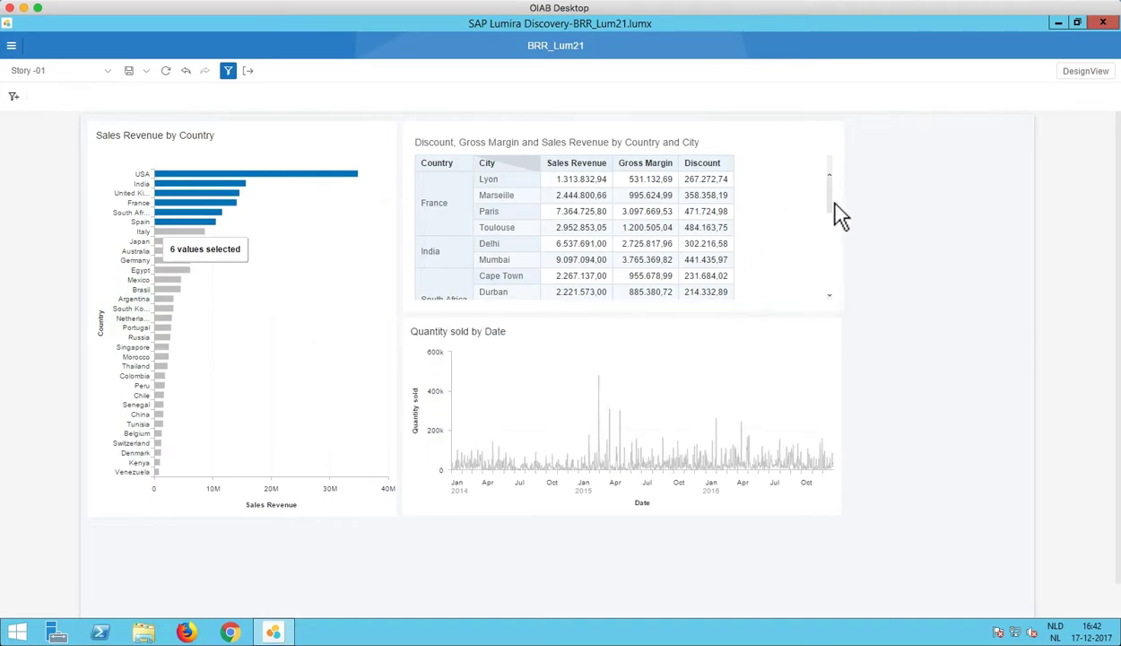
left_click_drag(835, 203, 838, 251)
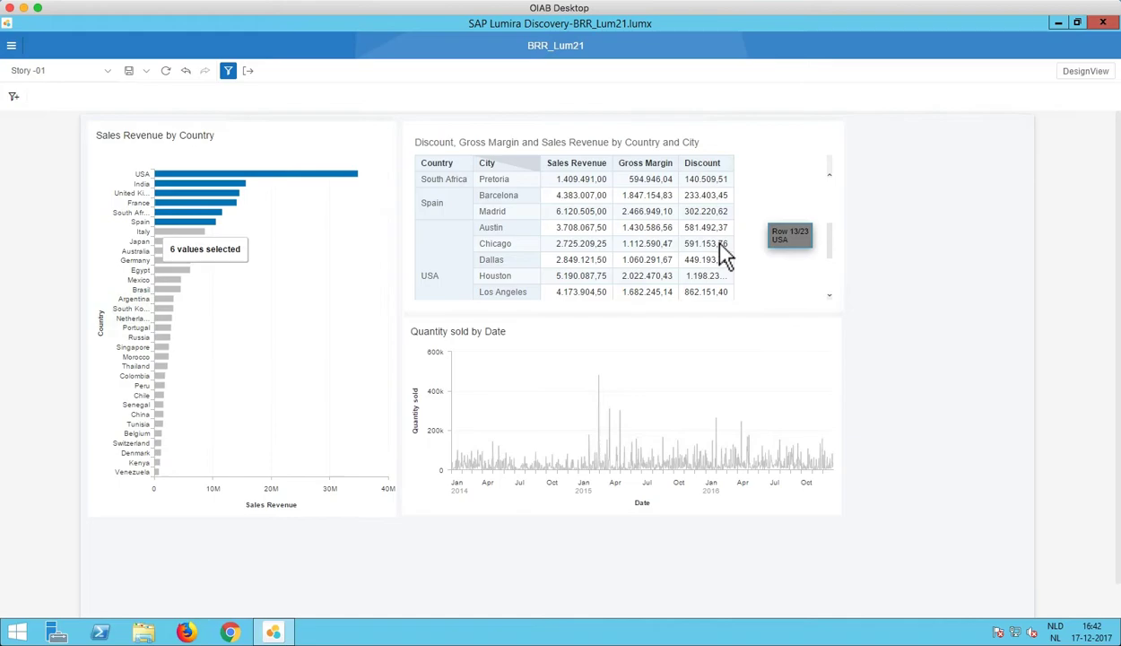
scroll(731, 256, "down", 3)
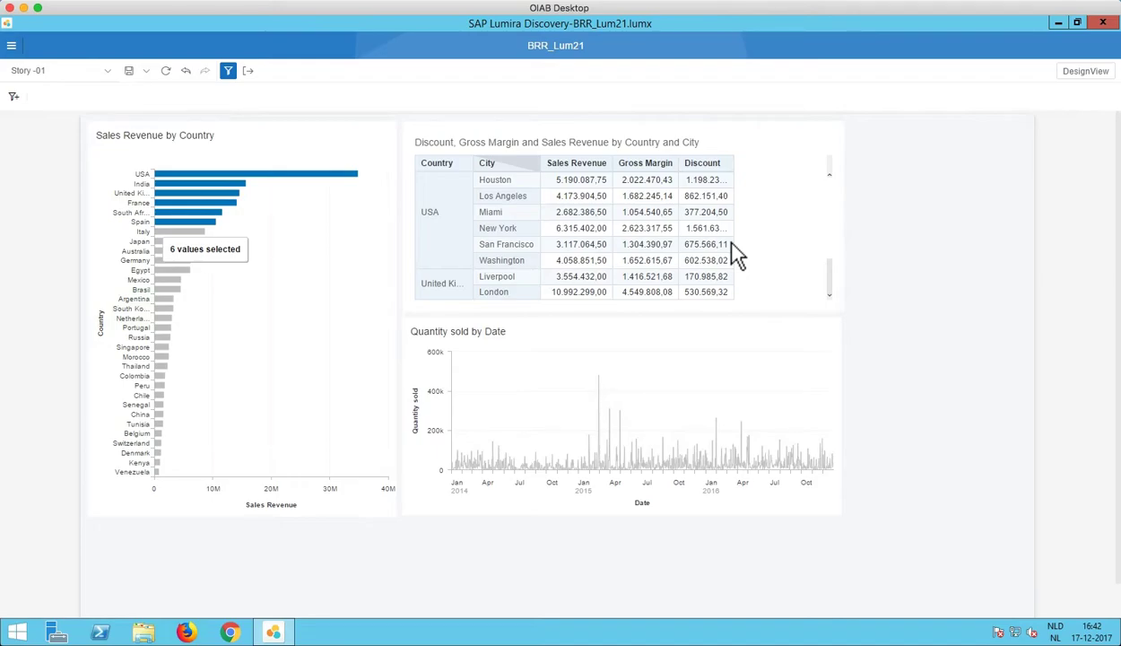
Back in editing, enlarge the Discount, Gross Margin and Sales Revenue table and start adding a filter
left_click(1088, 73)
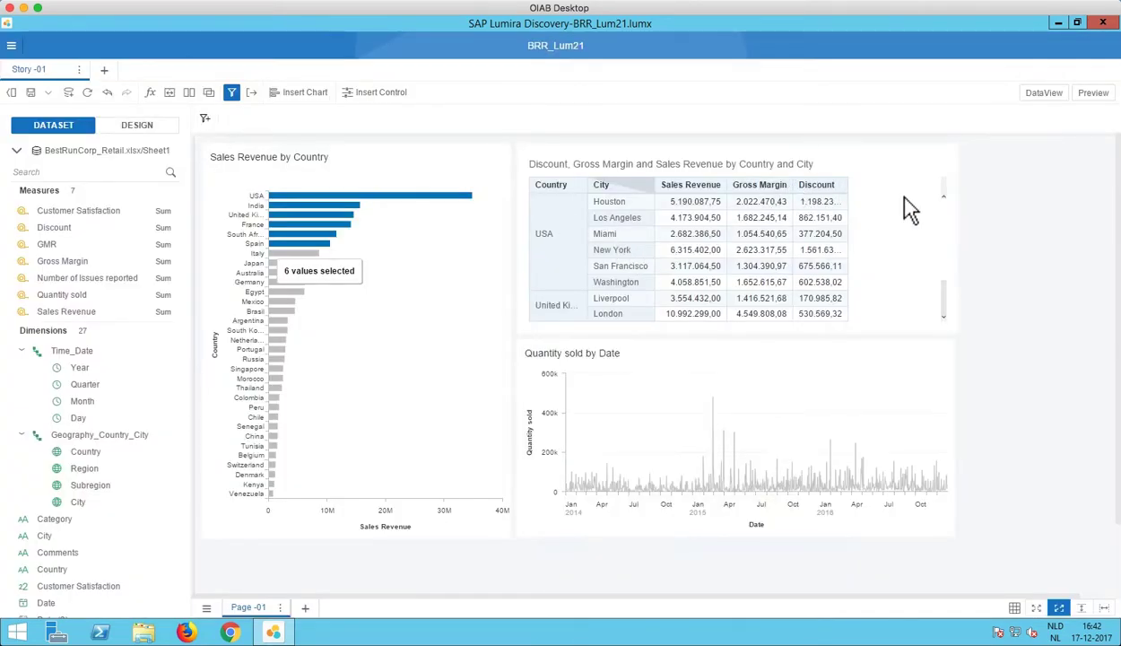
left_click(845, 189)
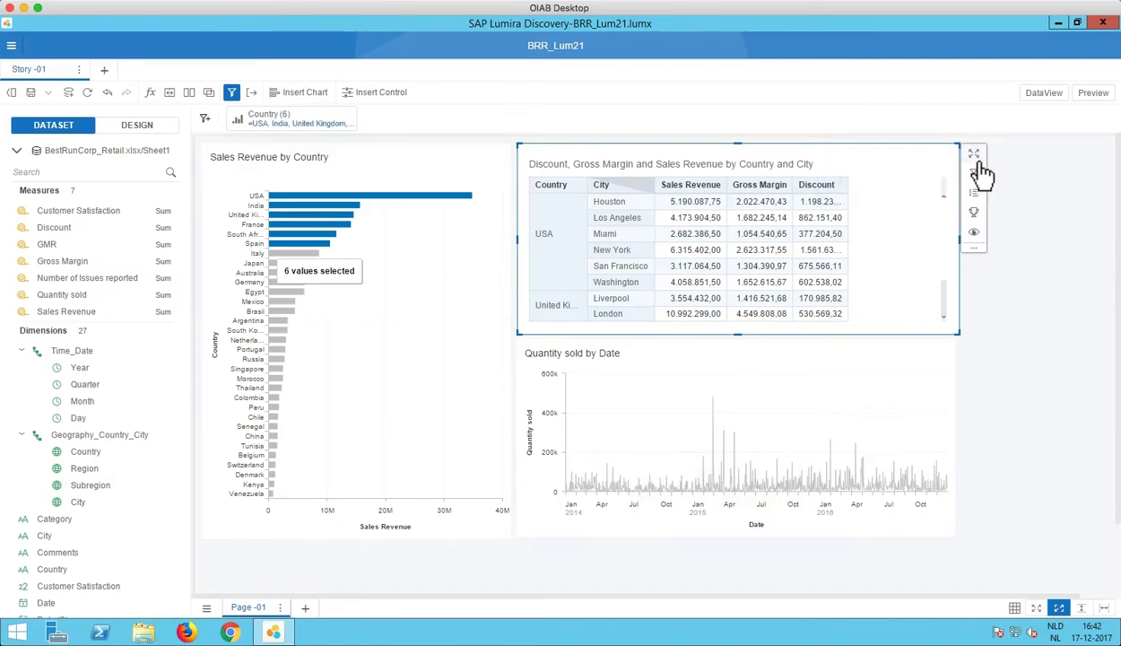
double_click(893, 243)
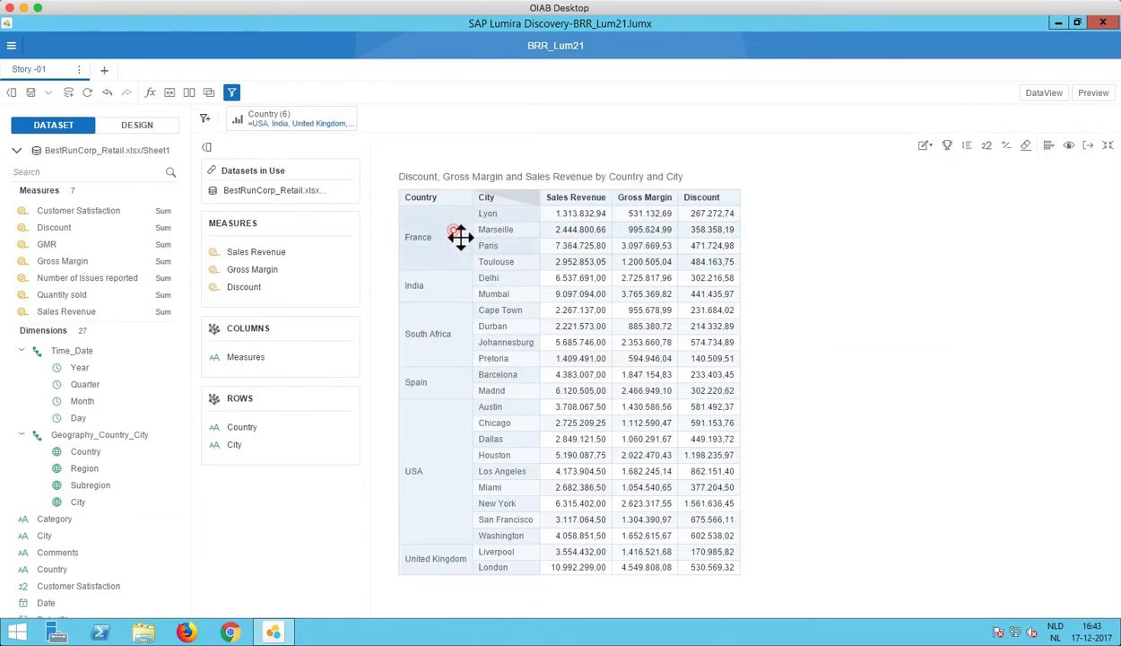
right_click(459, 237)
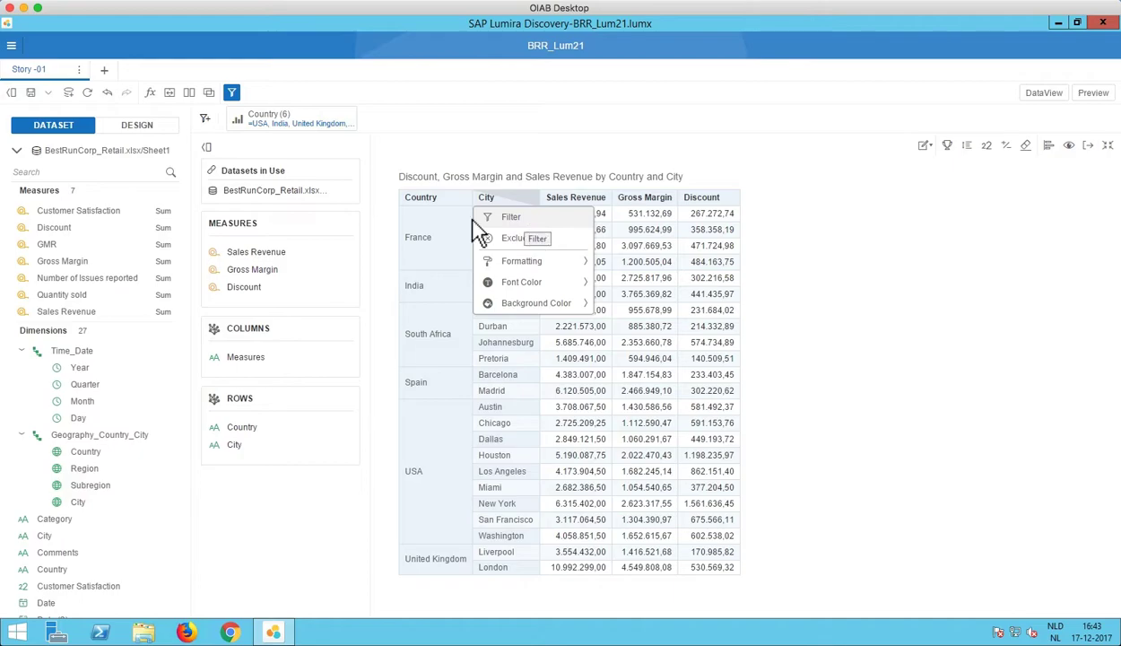
left_click(206, 119)
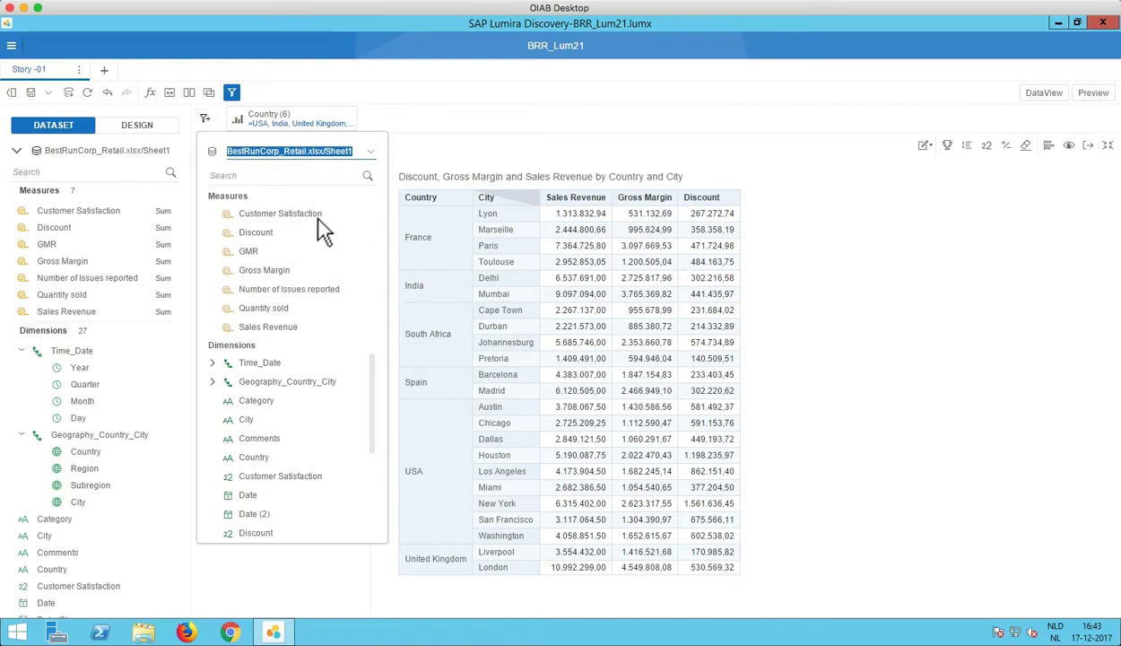
Add a Sales Revenue Greater Than 5000000 filter to the table
left_click(311, 328)
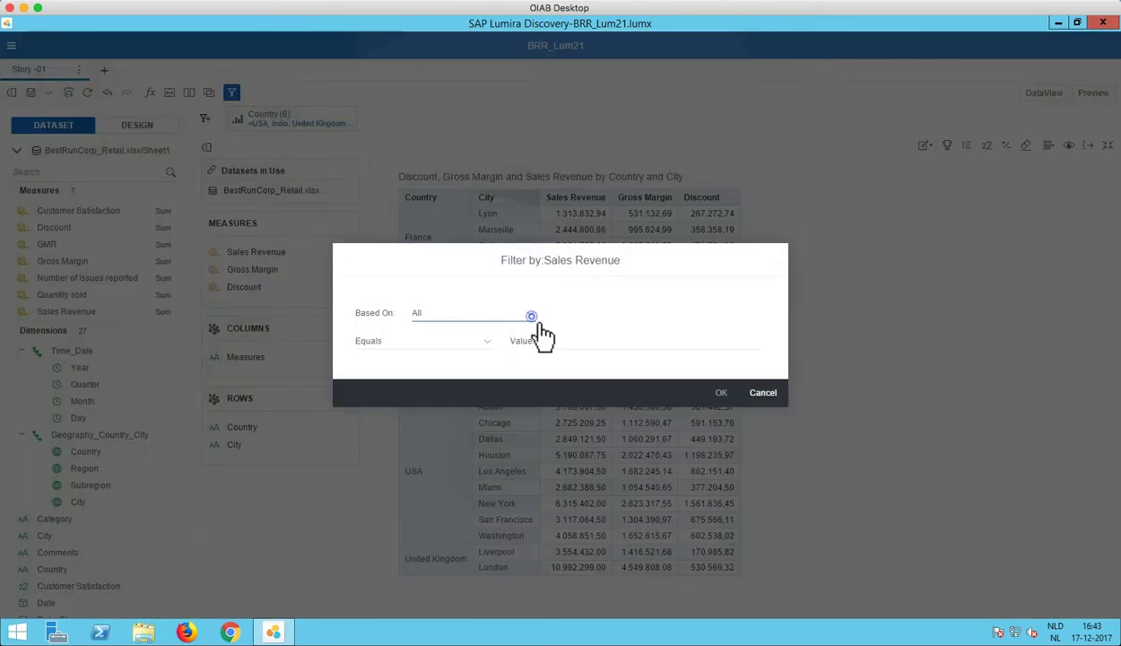
left_click(532, 316)
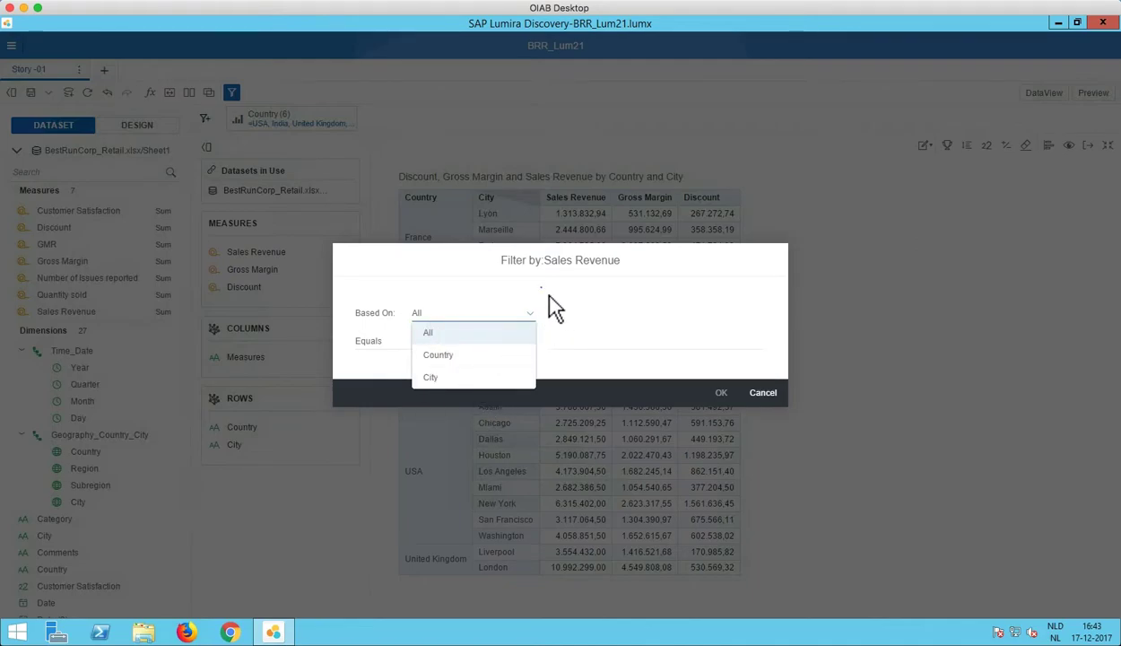
left_click(490, 343)
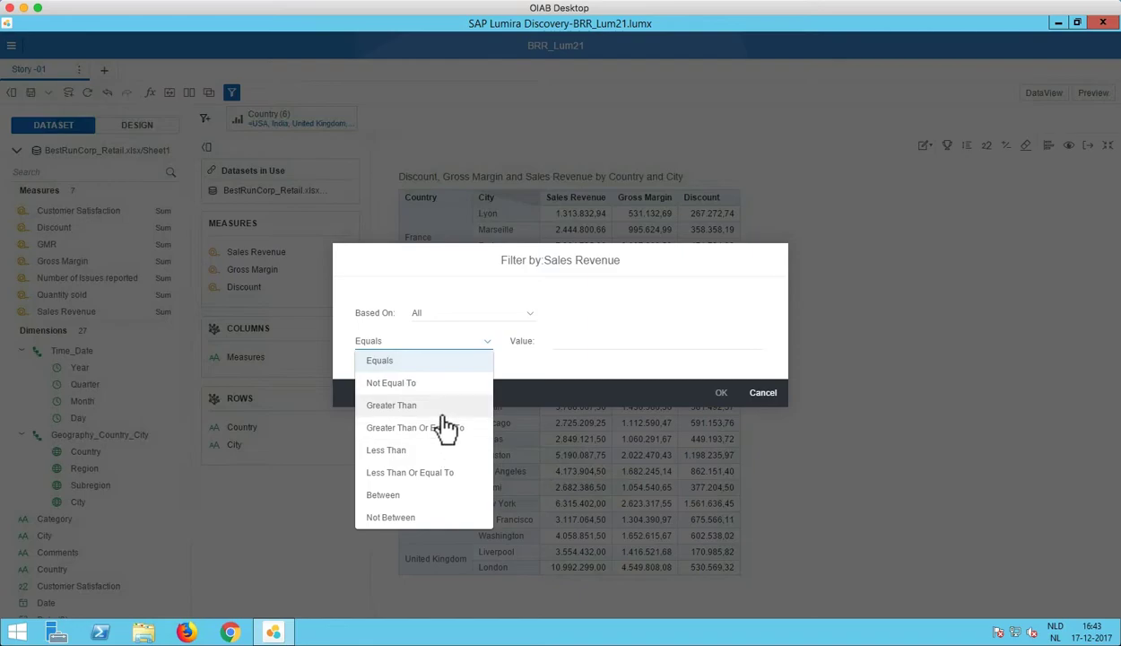
left_click(411, 409)
left_click(578, 342)
type("5000000")
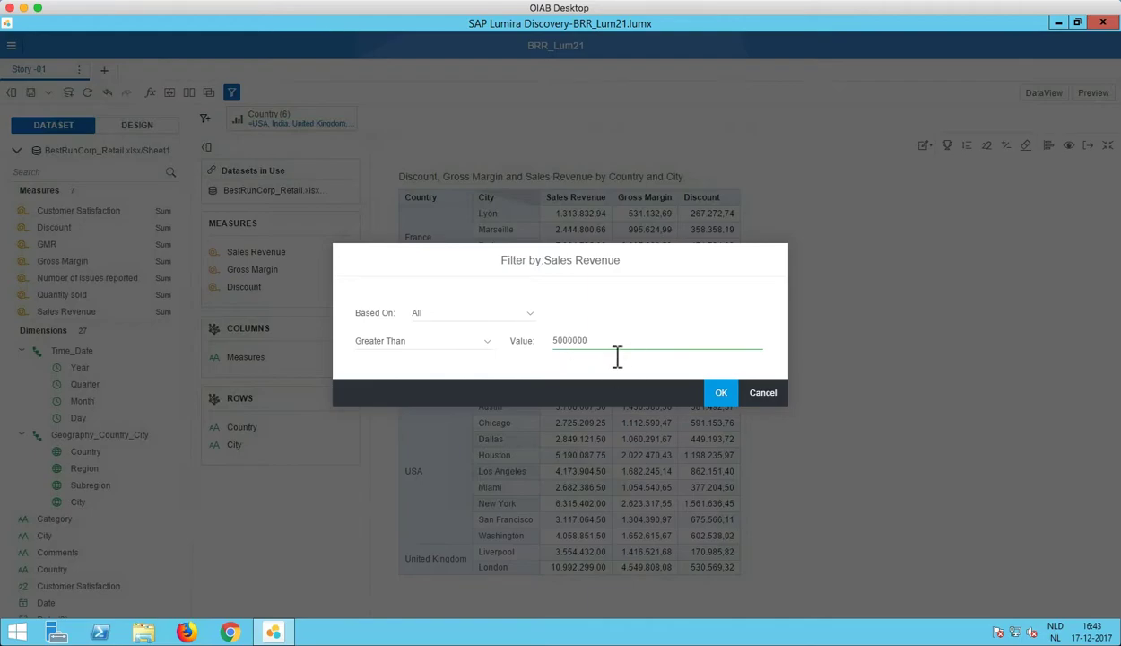
left_click(722, 394)
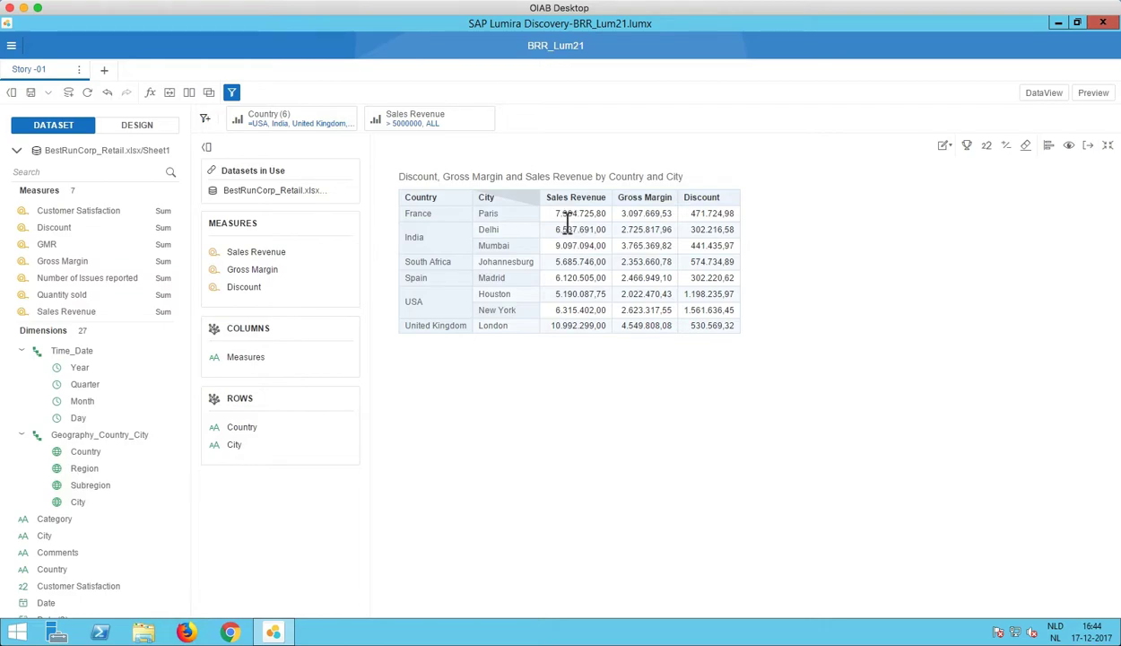
Rebase the Sales Revenue > 5000000 filter on Country totals
left_click(418, 126)
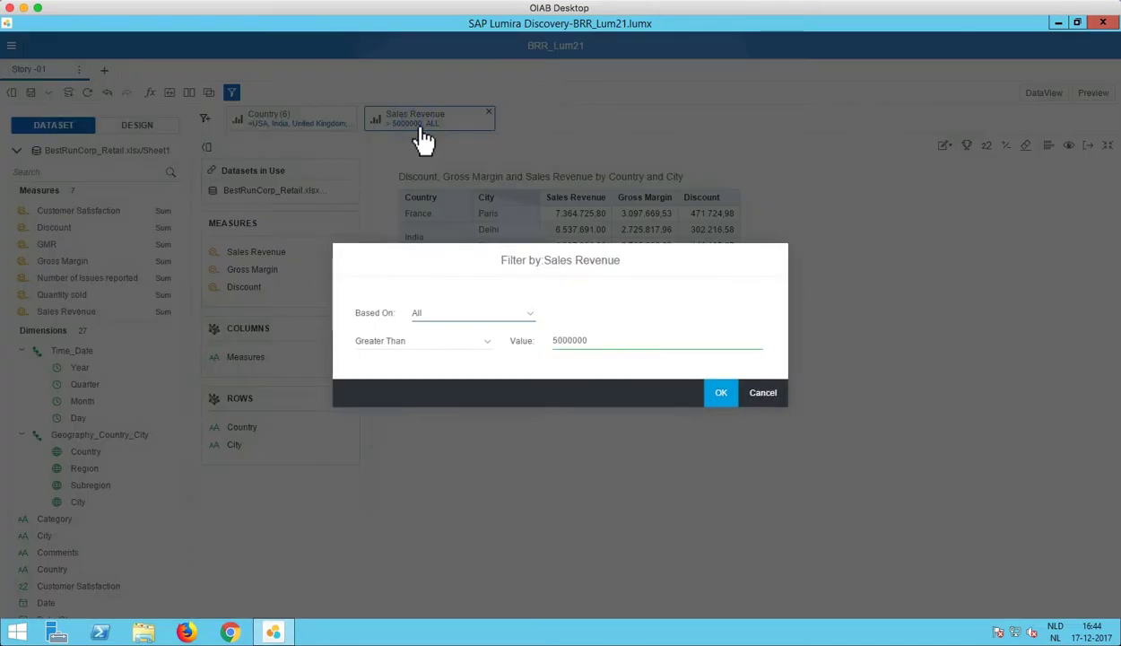
left_click(530, 313)
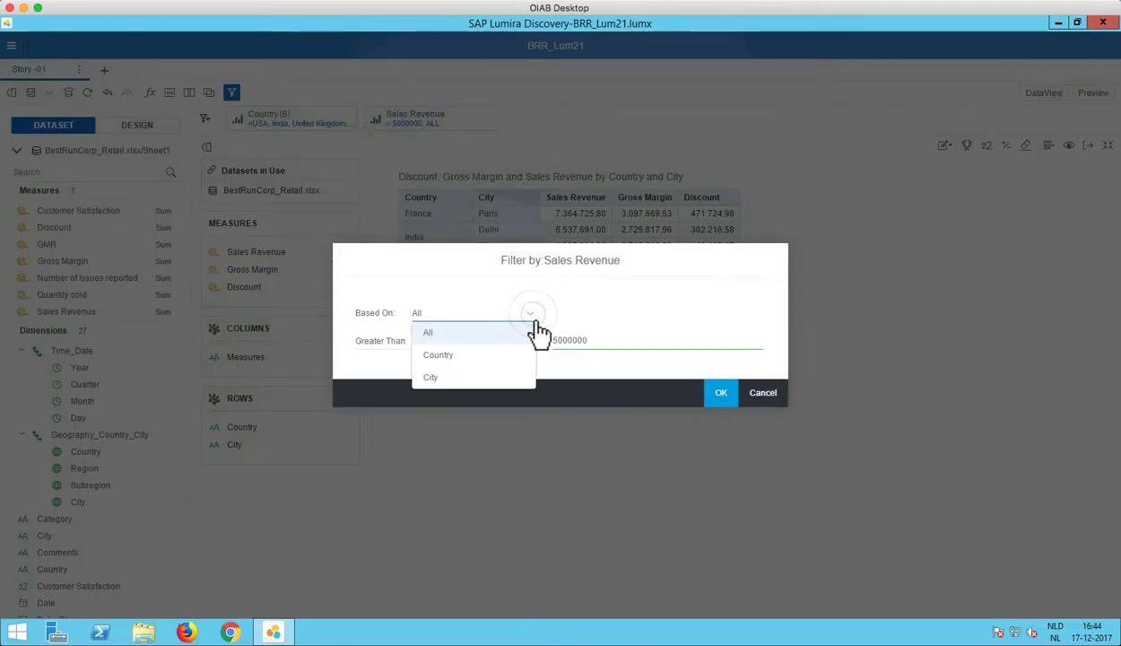
left_click(484, 356)
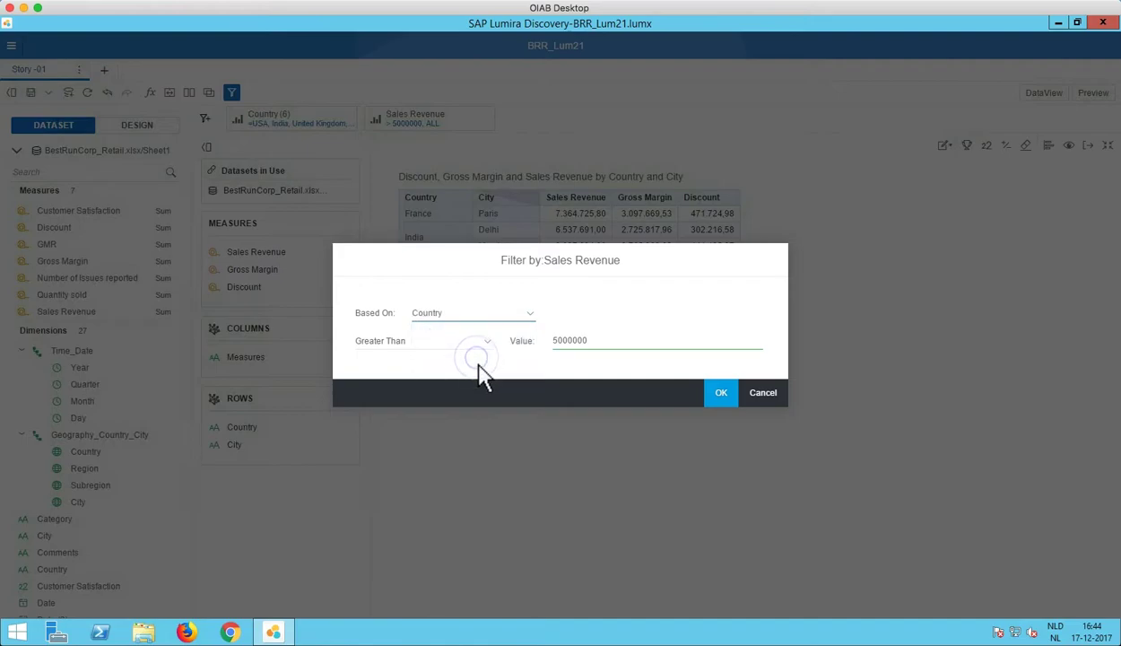
left_click(729, 398)
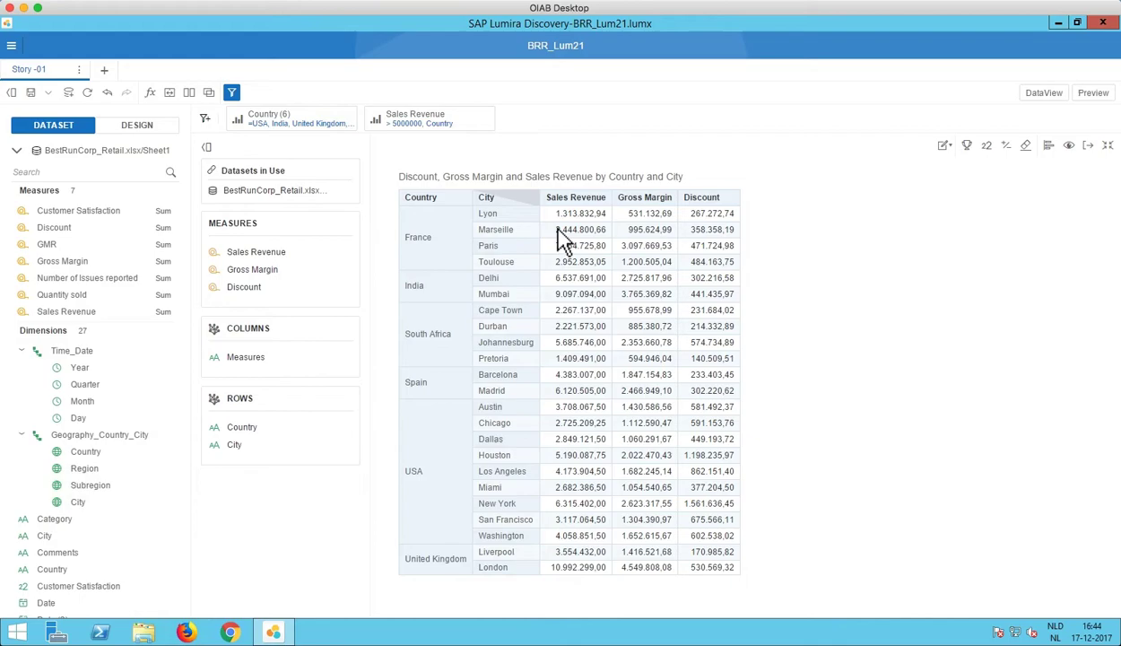
Restore the table and export the story to PDF with the Discount, Gross Margin and Sales Revenue crosstab included
left_click(1108, 144)
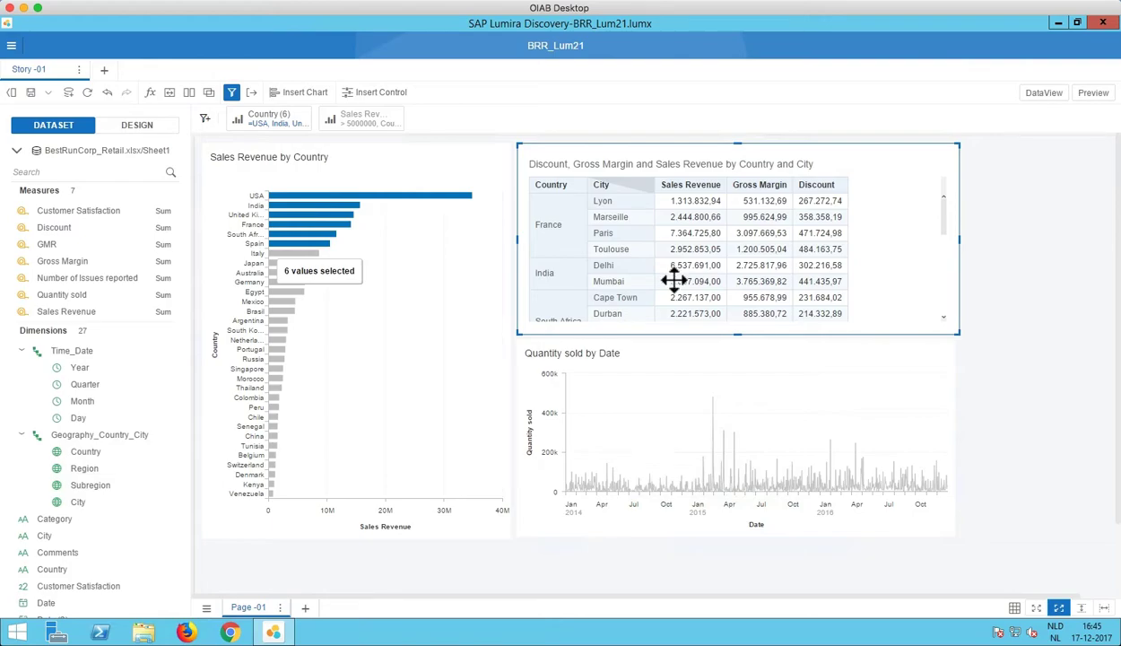
left_click(258, 96)
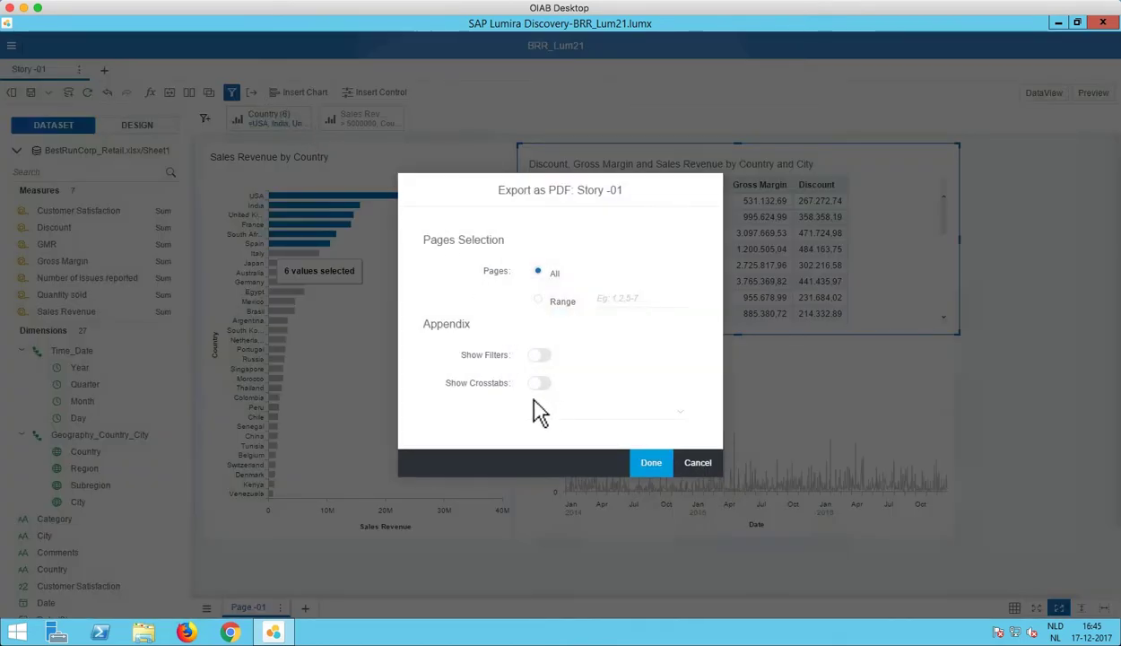
left_click(539, 383)
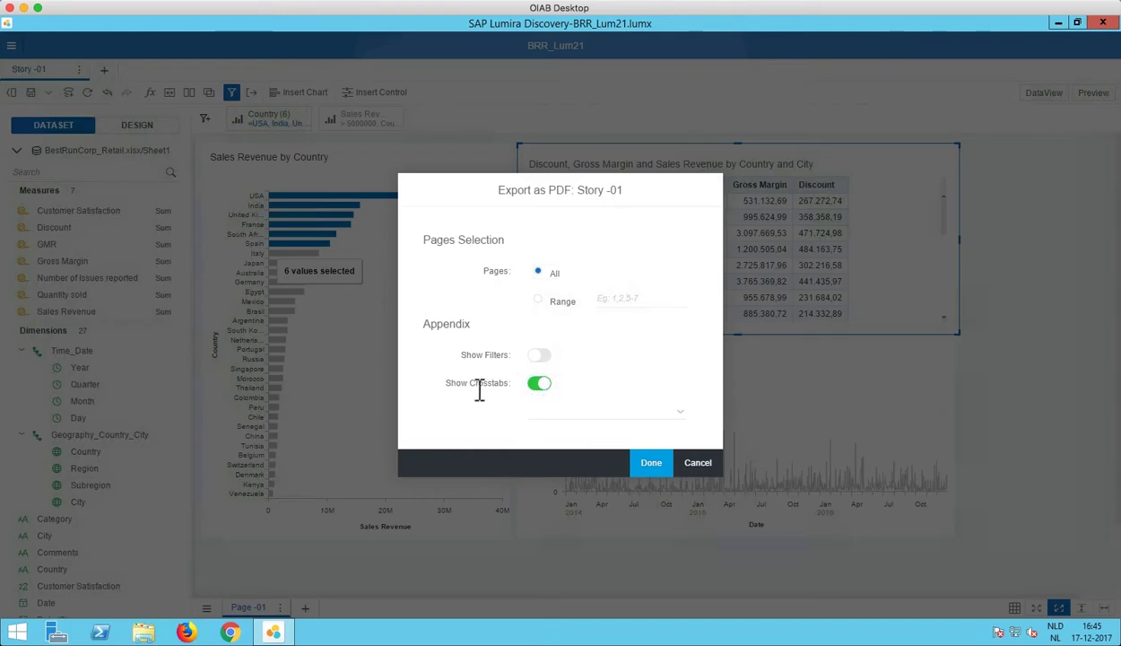
left_click(678, 414)
left_click(683, 415)
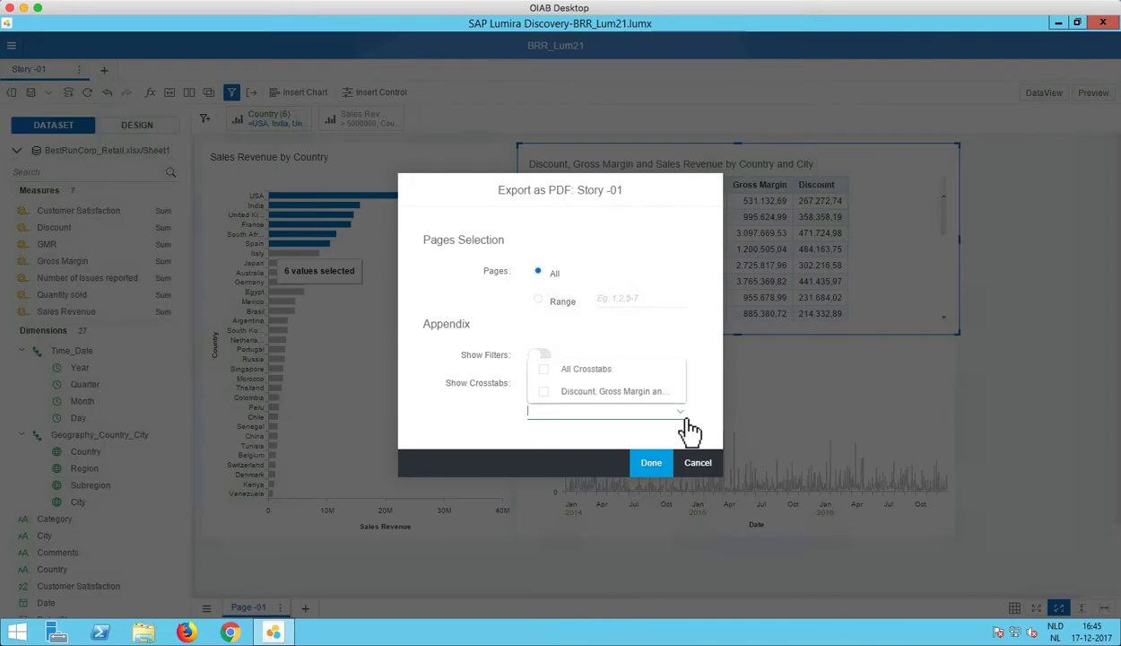
left_click(555, 391)
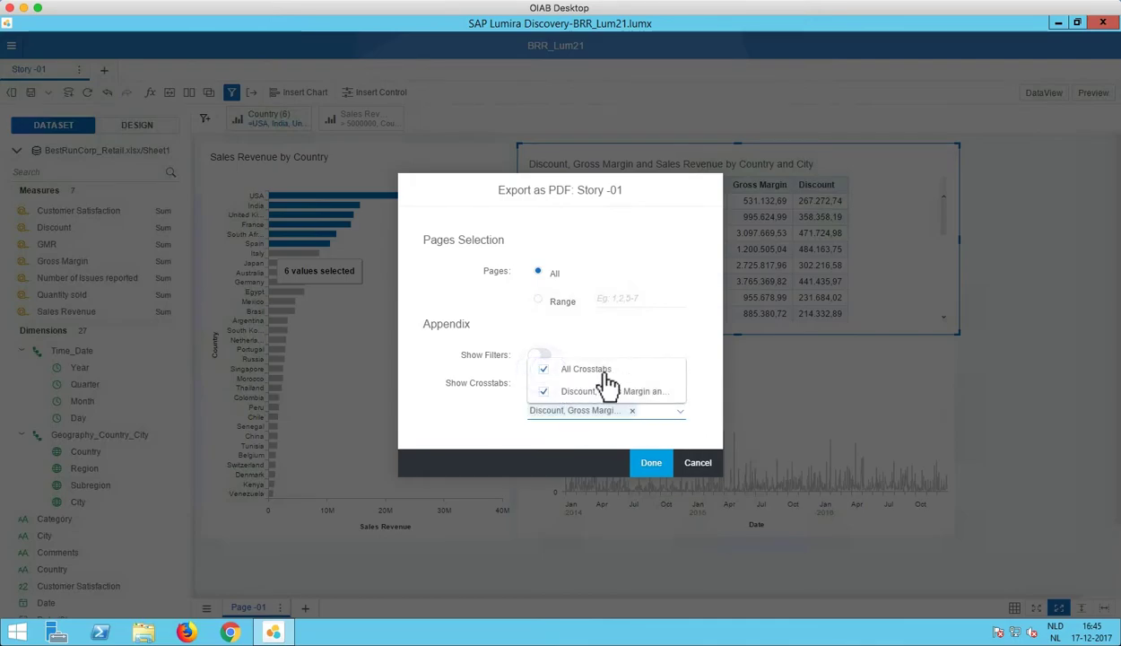
left_click(704, 348)
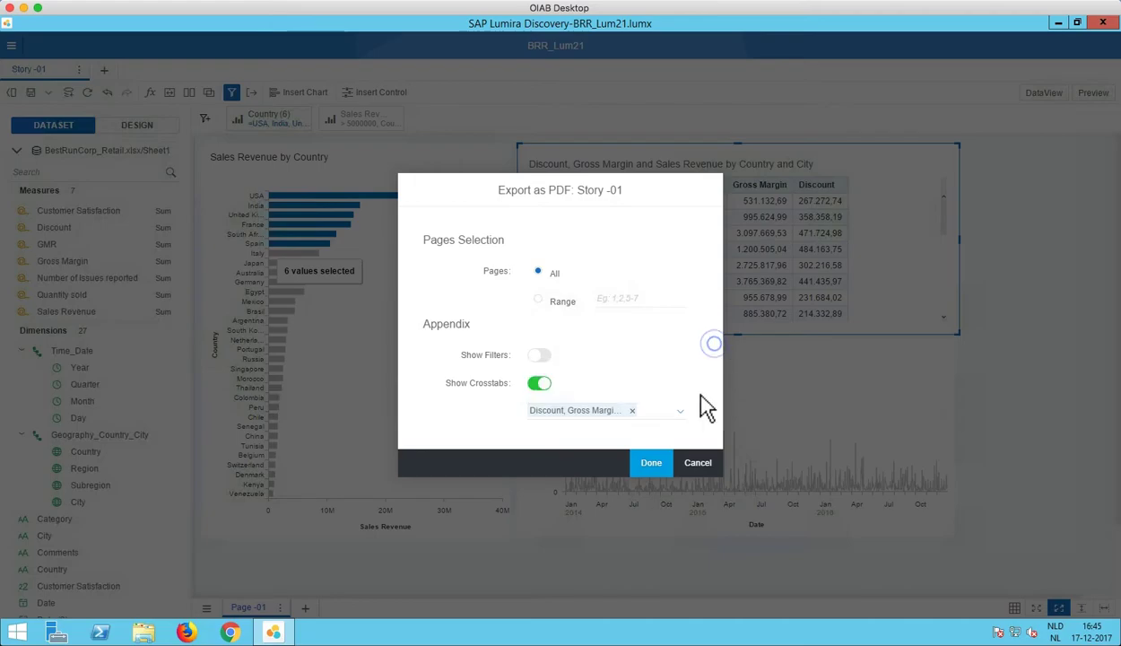
left_click(662, 467)
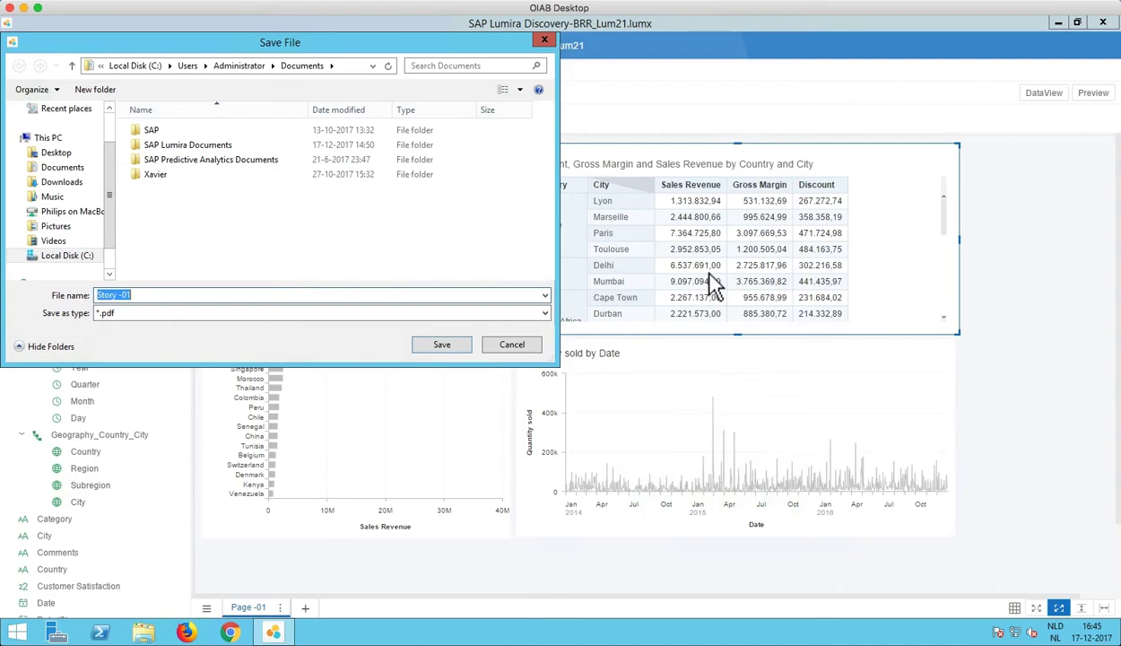
Save the PDF as Story -01 on the Desktop, replacing the old file, and minimize Lumira
left_click(58, 154)
left_click(453, 349)
left_click(583, 323)
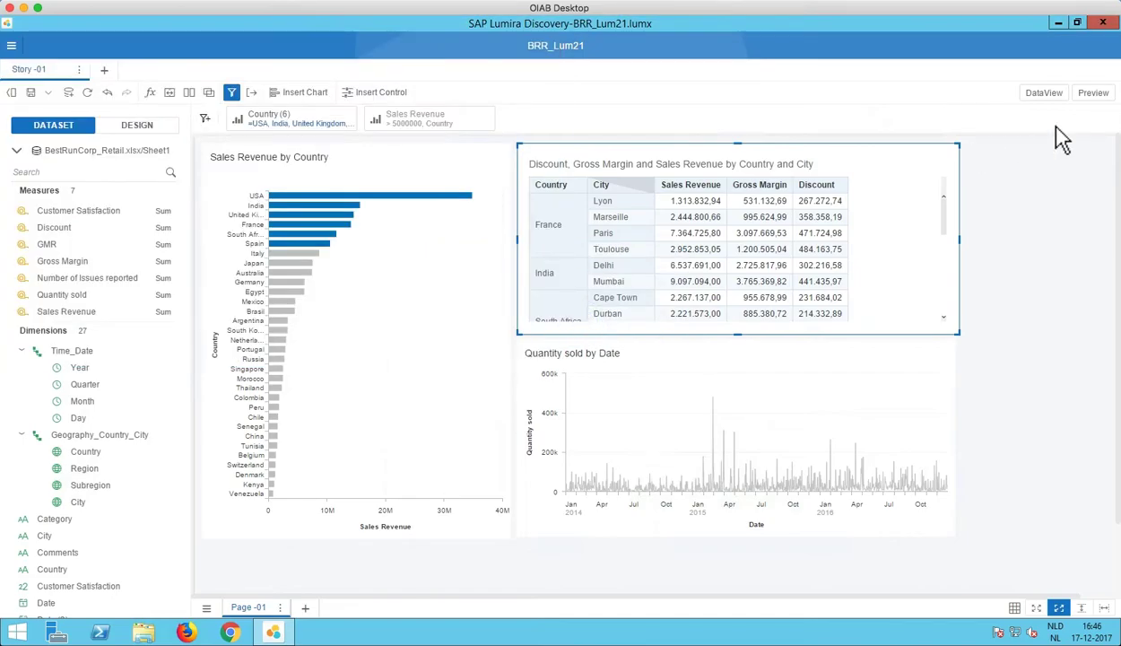
left_click(1060, 24)
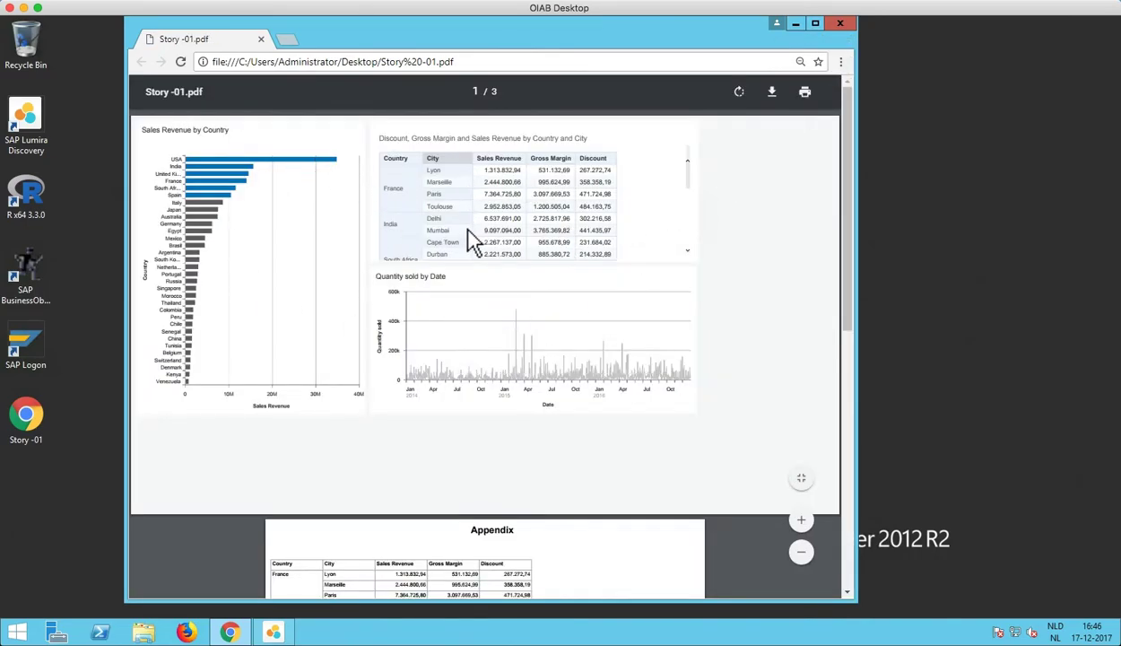
Scroll Story -01.pdf in Chrome down to the crosstab appendix, then return to Lumira
left_click_drag(847, 199, 860, 393)
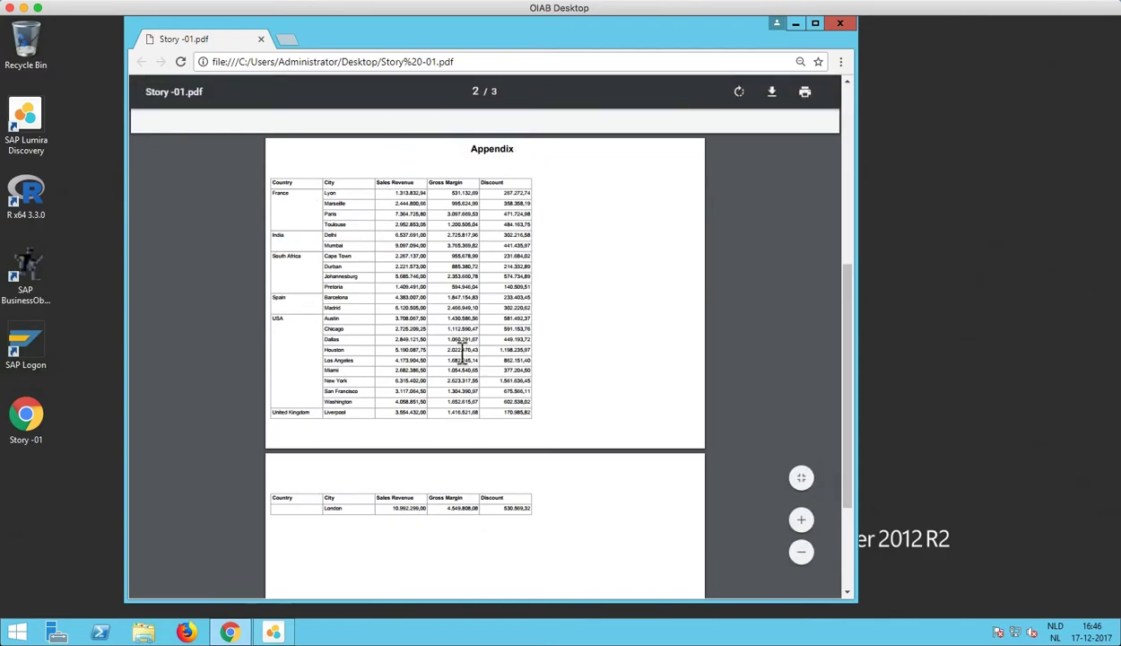
left_click(276, 632)
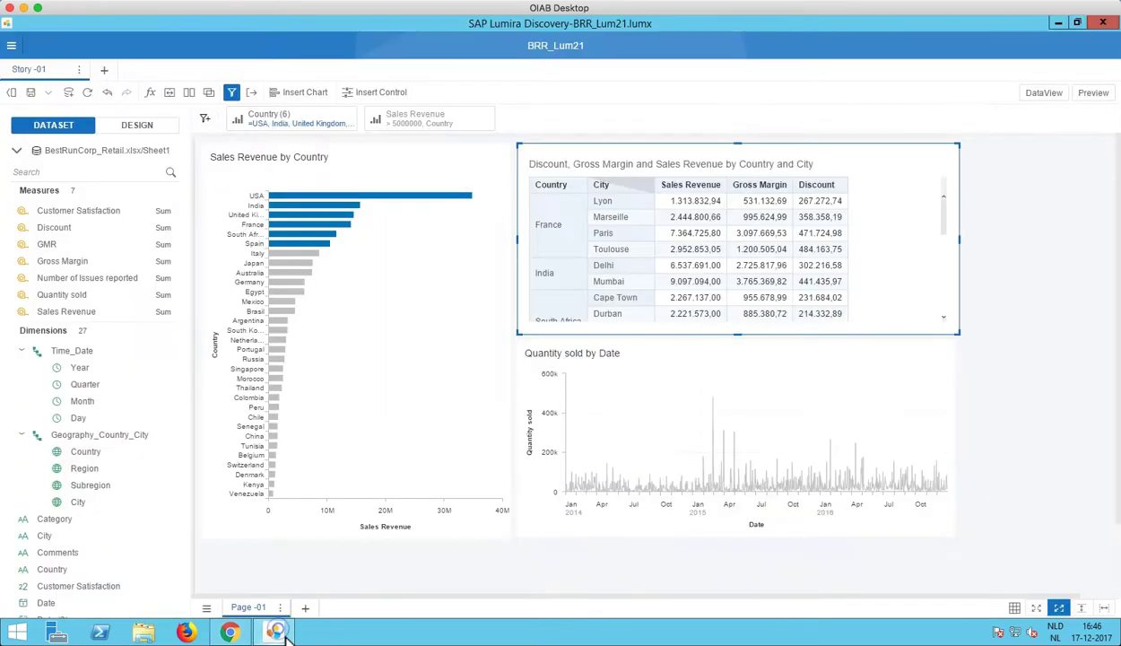
Add a Country dropdown control with multiple selection to the right of the table
left_click(333, 569)
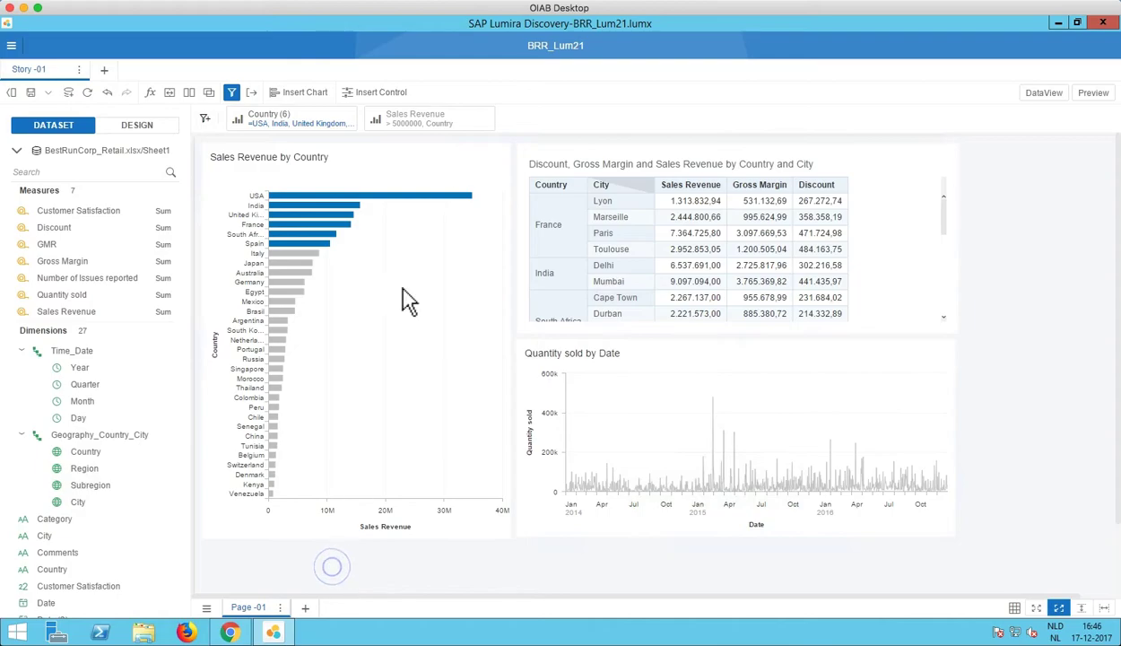
left_click(381, 97)
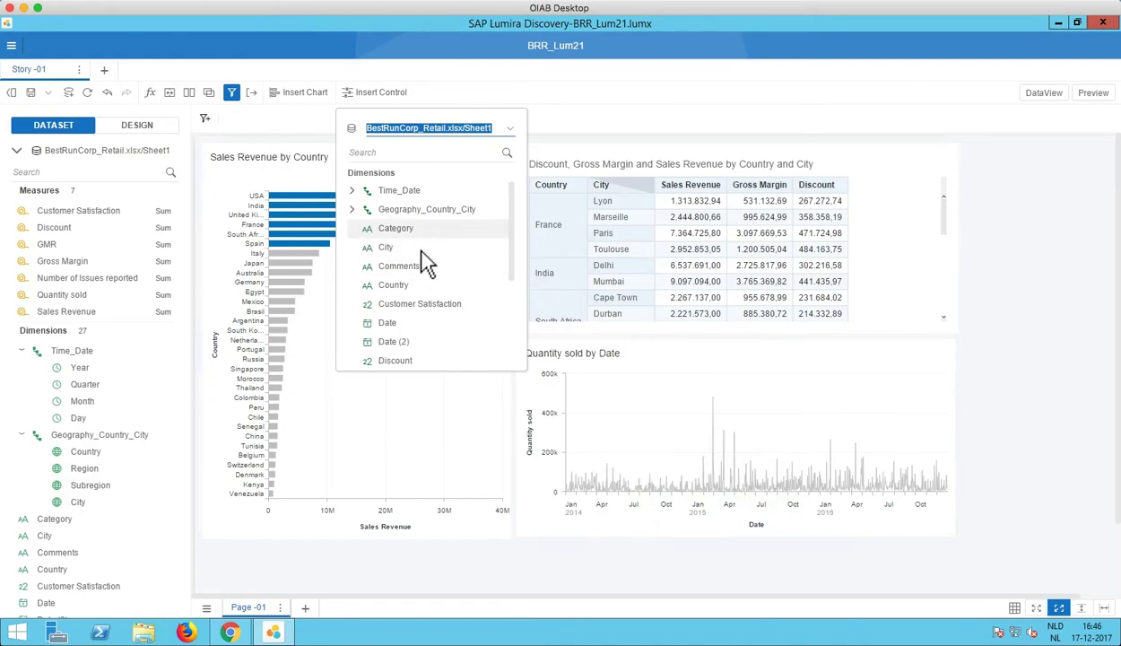
left_click(399, 285)
left_click(538, 320)
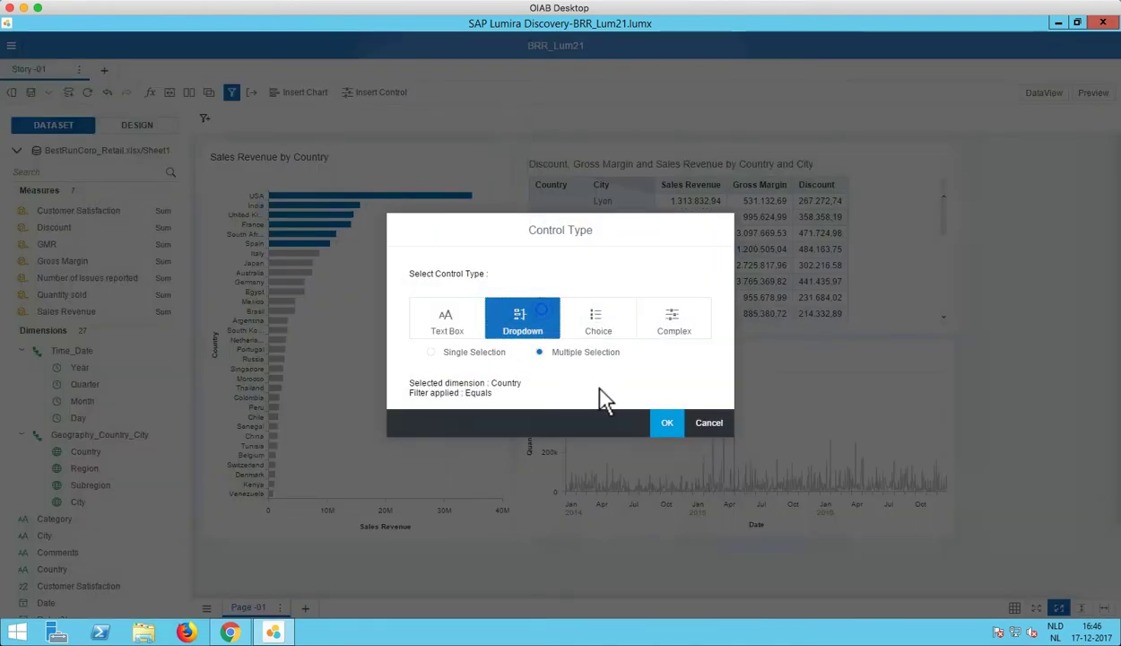
left_click(667, 423)
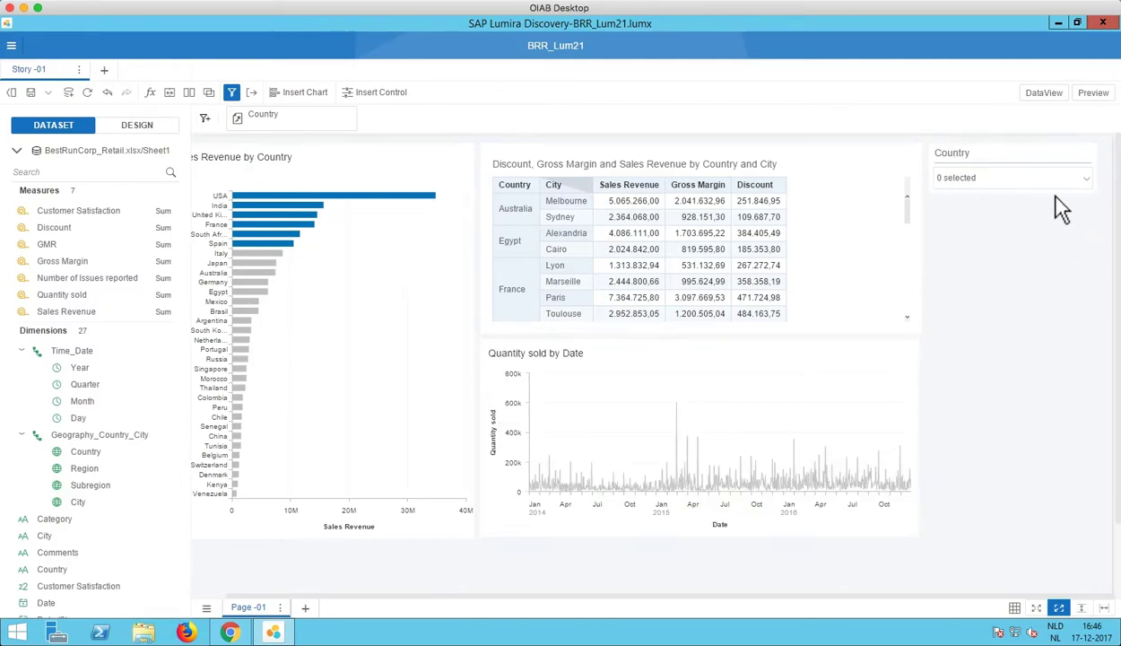
Set the Country control's header text to font size 8 and bold
left_click(1030, 147)
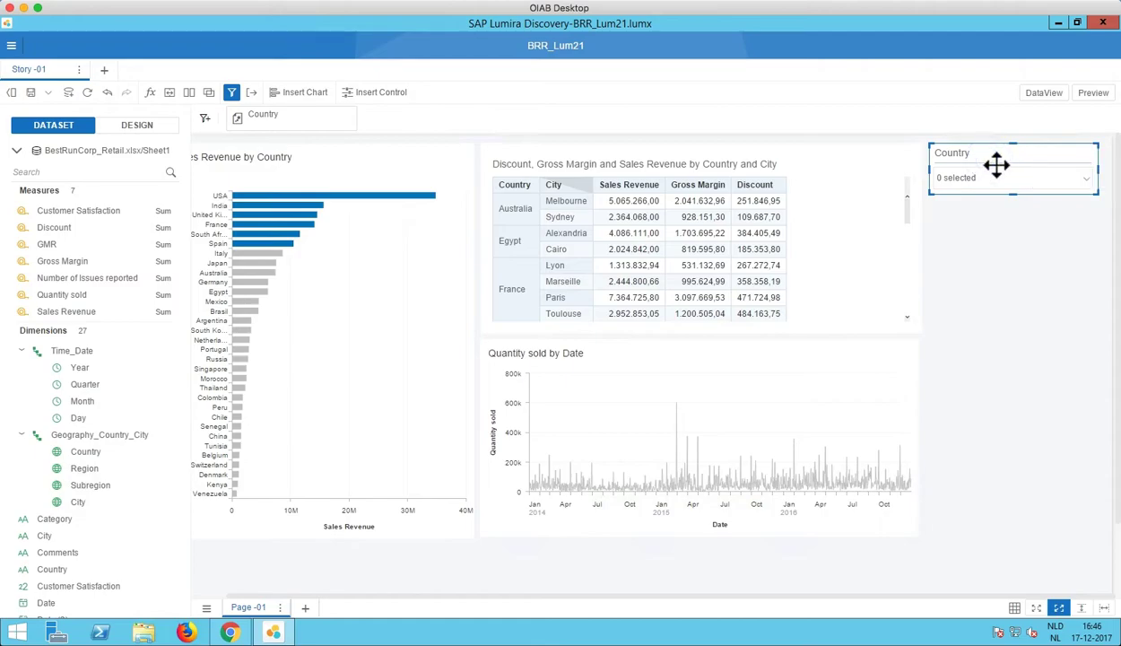
left_click(1035, 160)
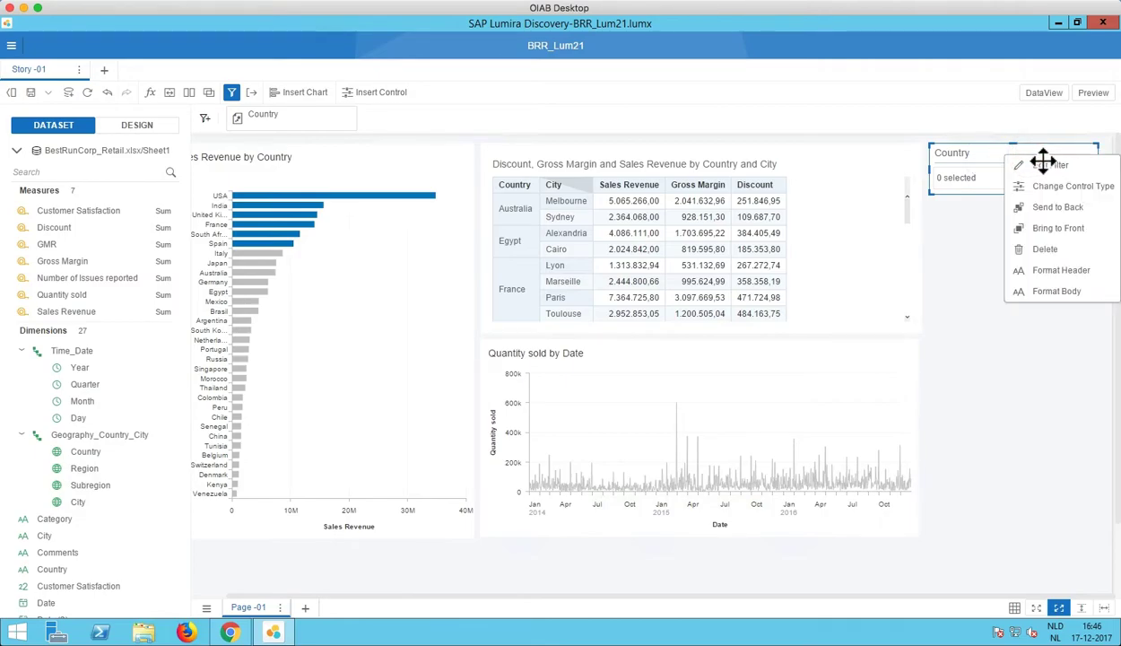
left_click(1090, 288)
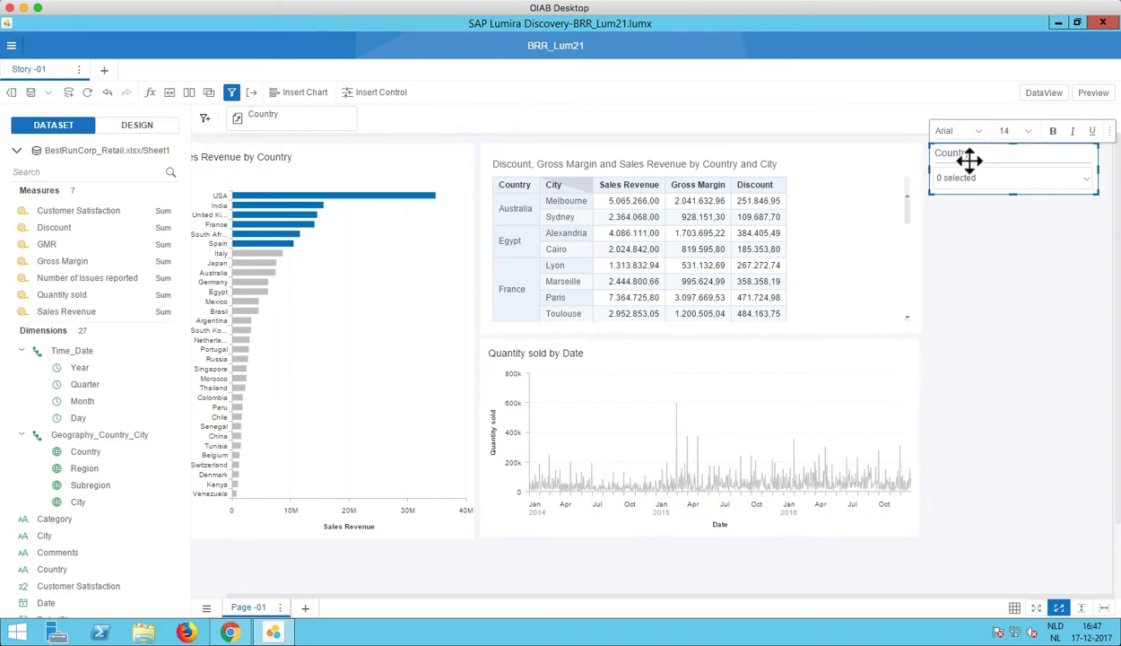
left_click(1009, 130)
left_click(1029, 132)
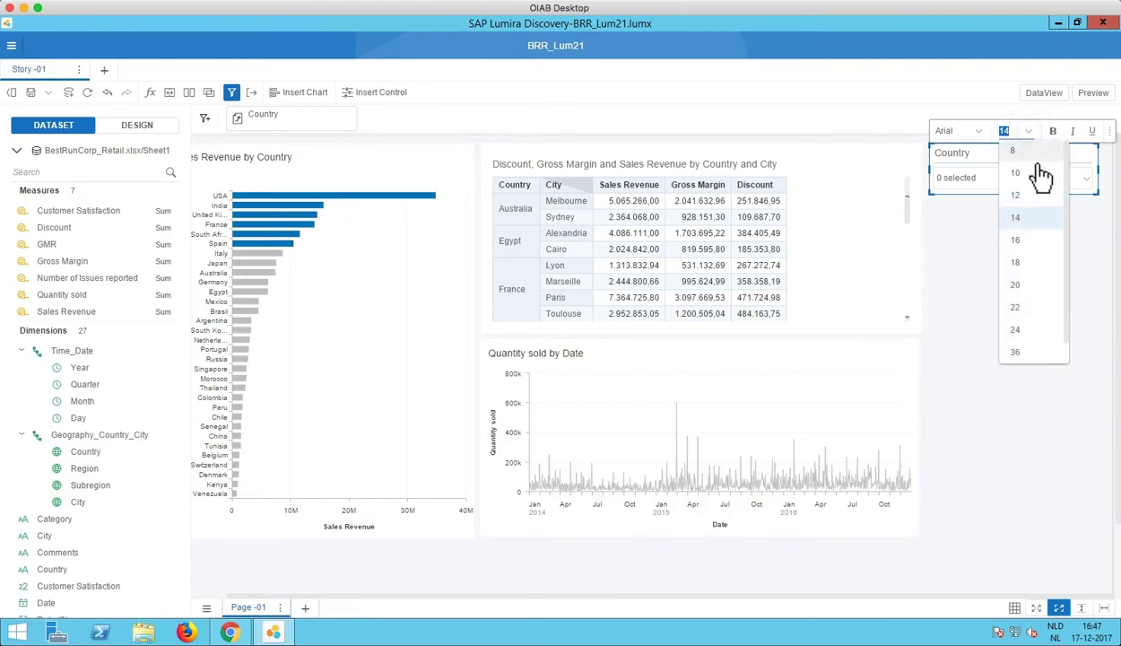
left_click(1028, 151)
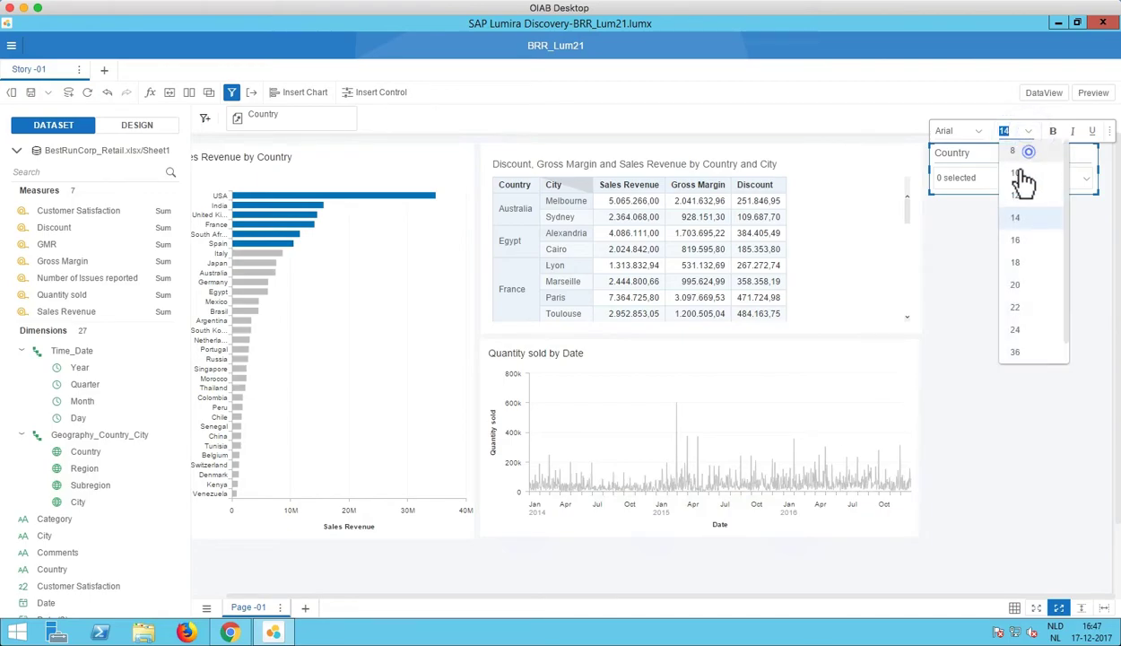
left_click(1053, 131)
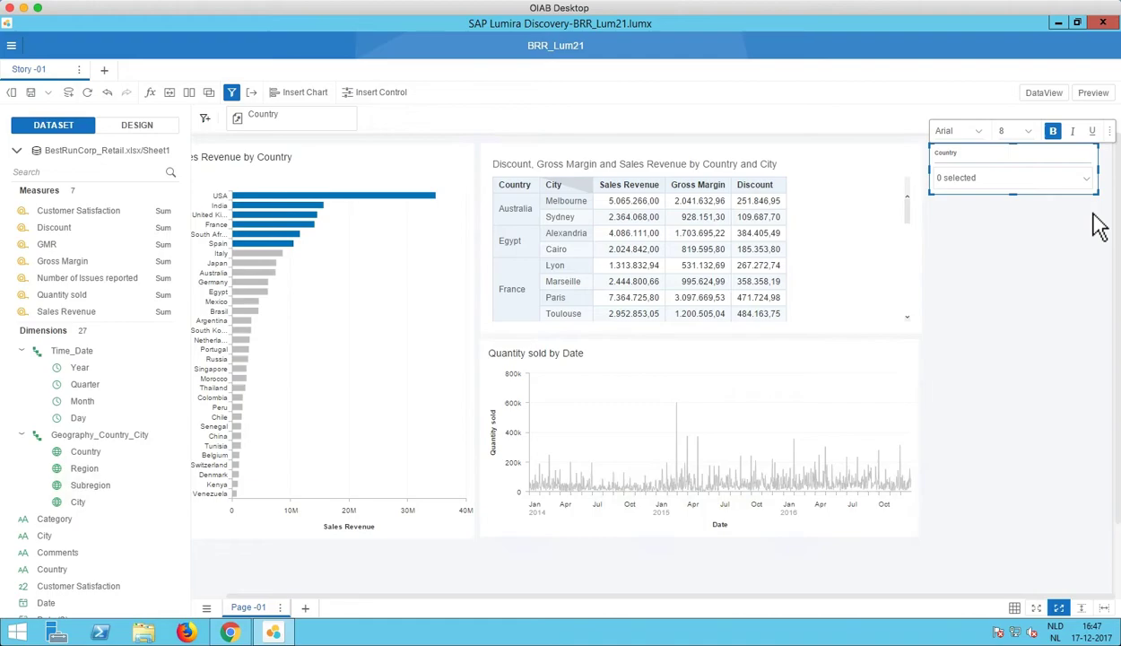
left_click(986, 219)
Make the Country control's body text bold so '0 selected' appears in bold
left_click(501, 167)
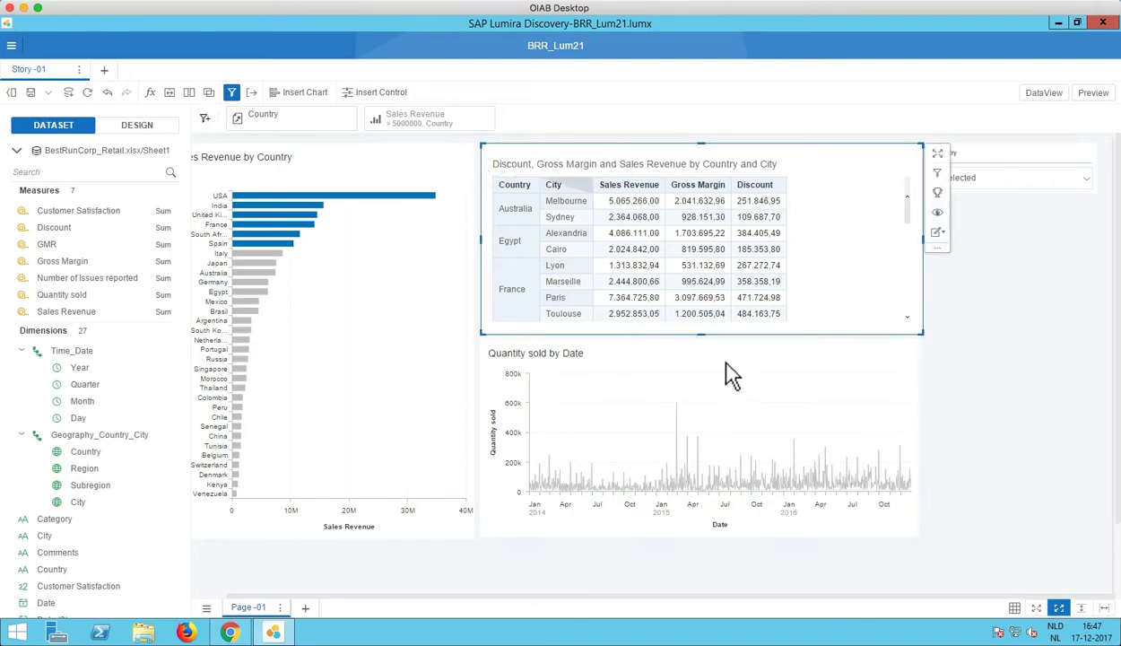
left_click(986, 184)
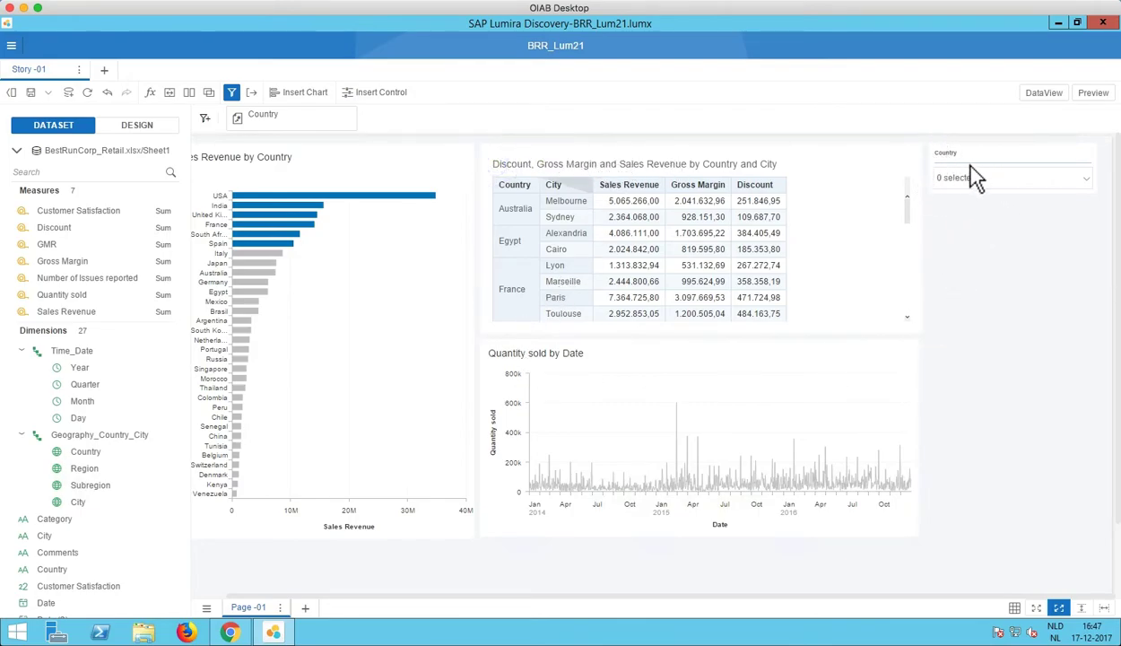
left_click(1067, 151)
right_click(1072, 154)
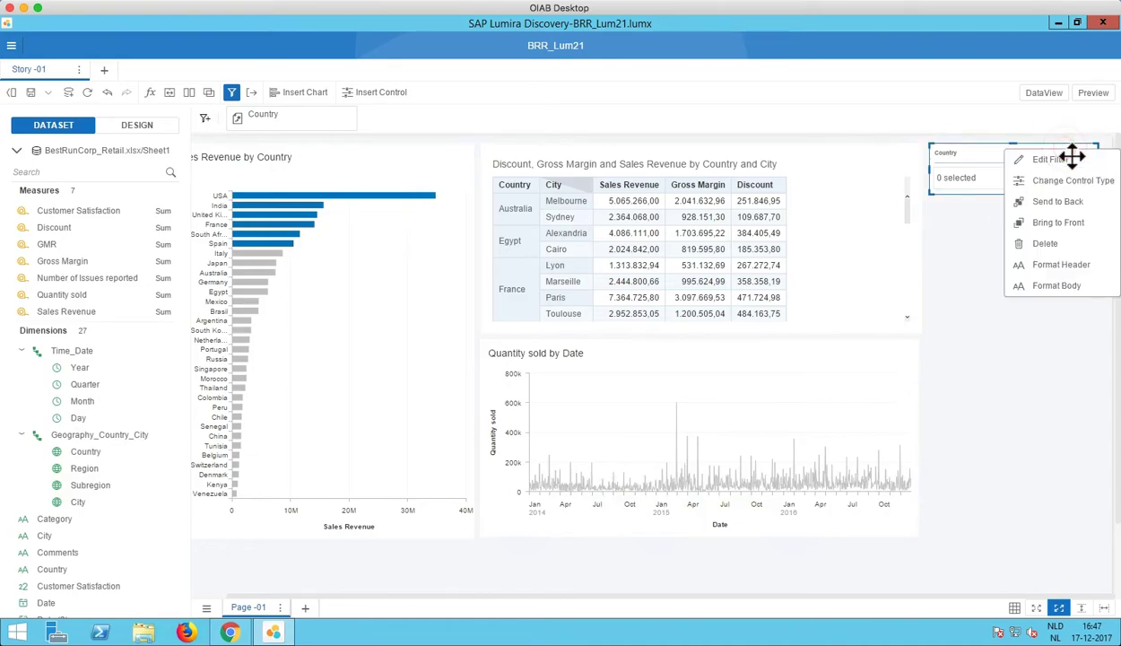
left_click(1072, 287)
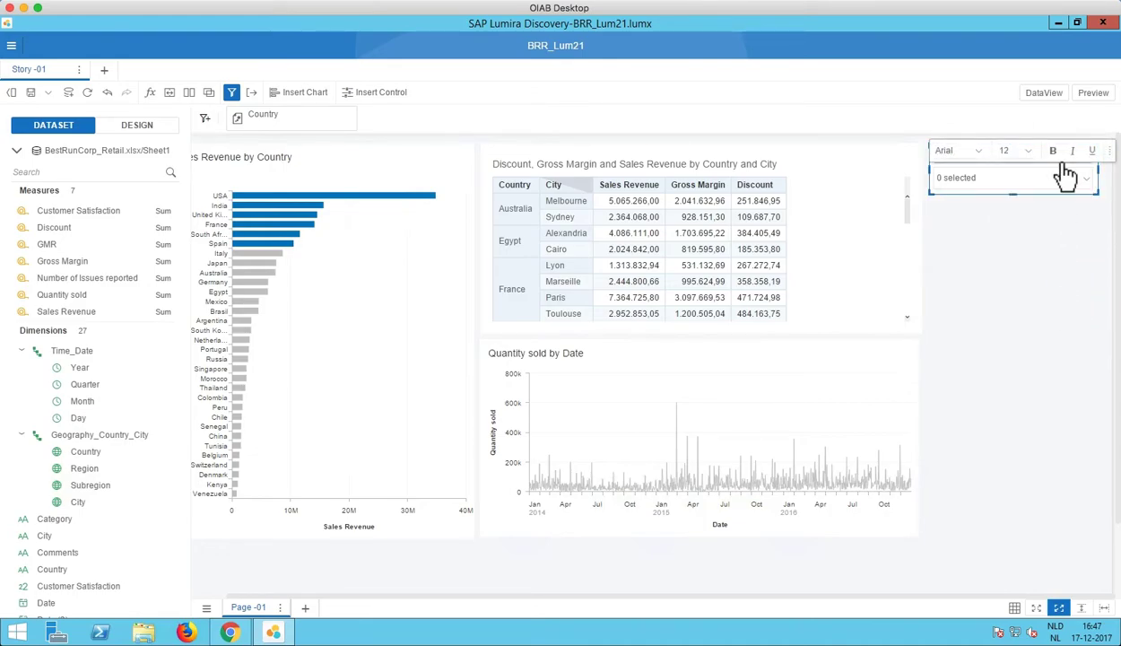
left_click(1053, 151)
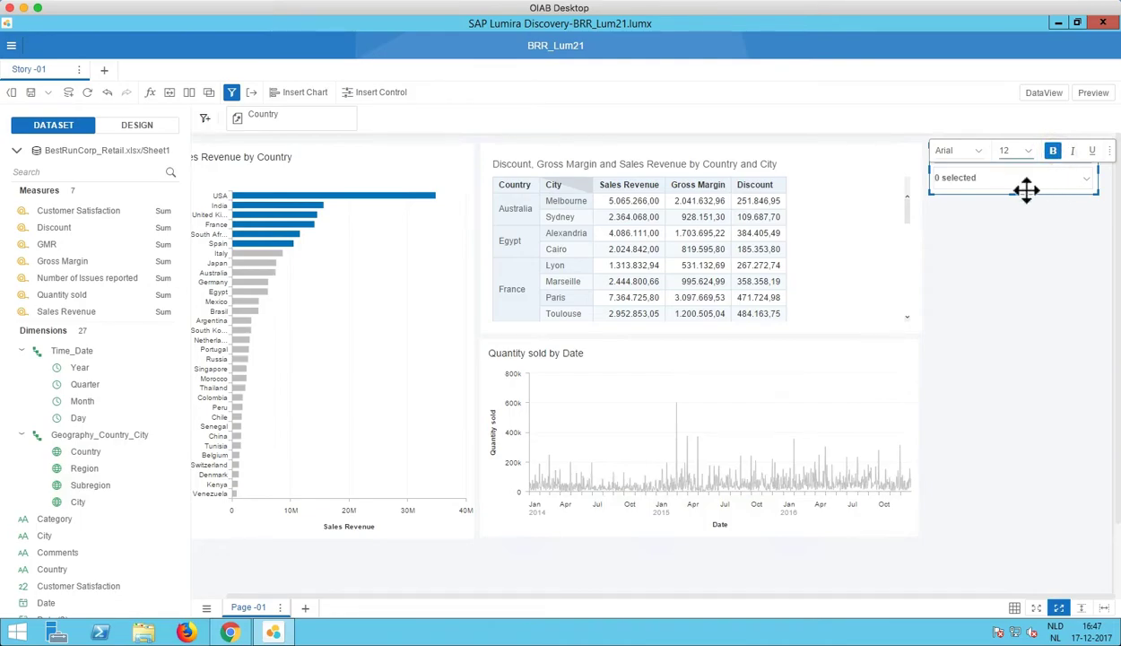
left_click(993, 233)
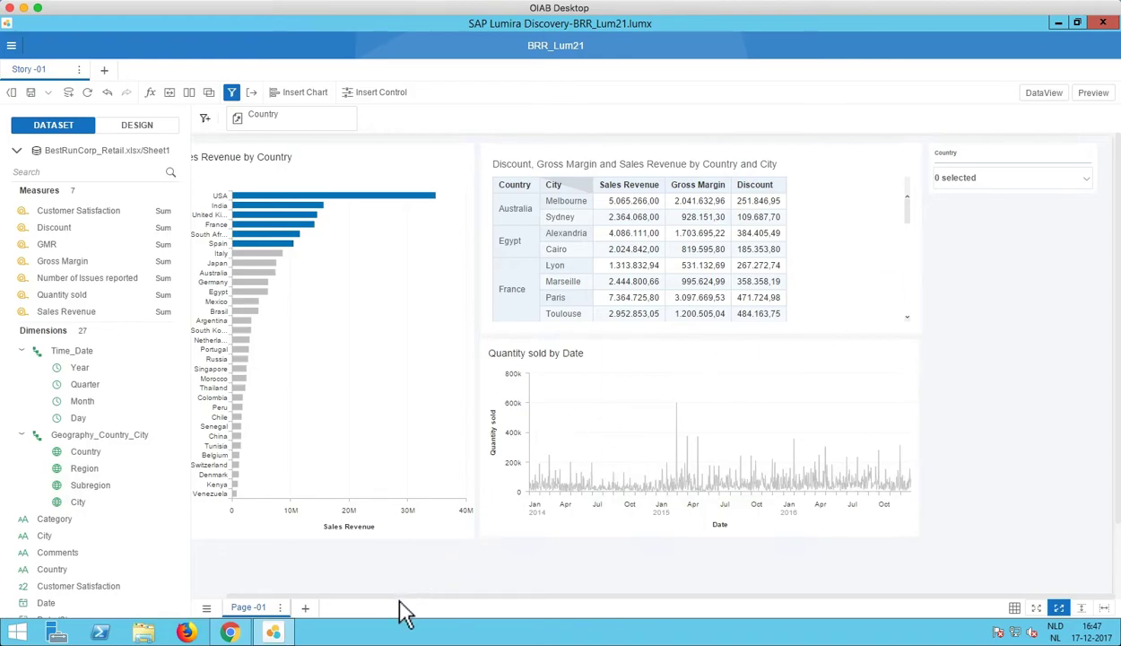
Open the Sales Revenue by Country chart full-size and enable Ad-hoc Data Comparison on it
left_click_drag(391, 596, 313, 606)
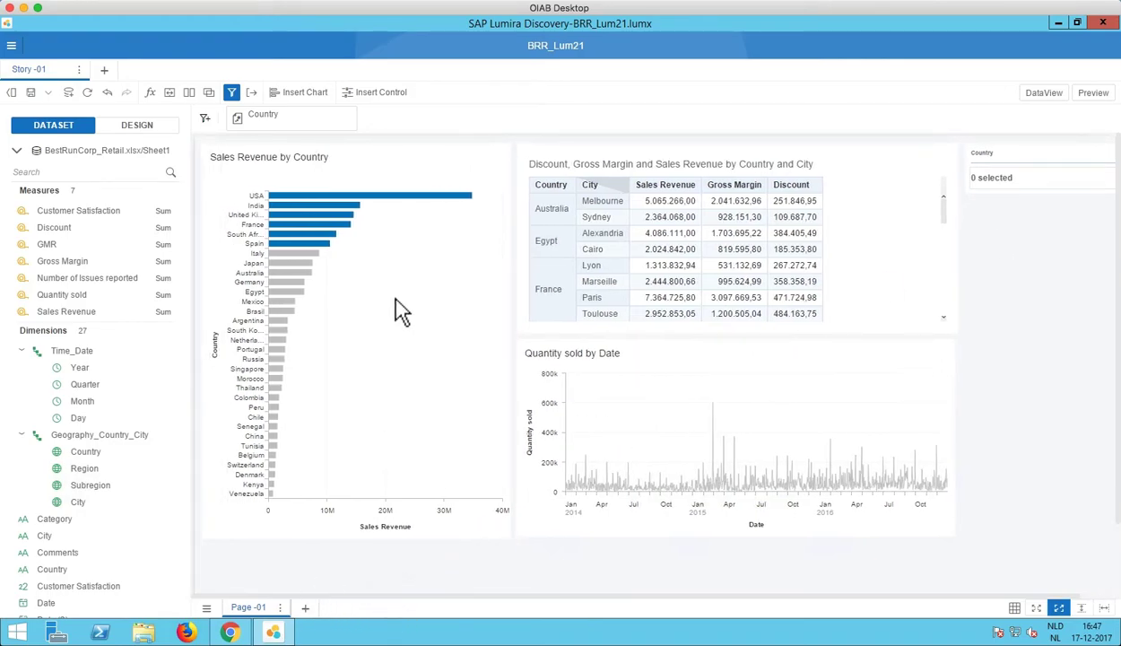
left_click(391, 260)
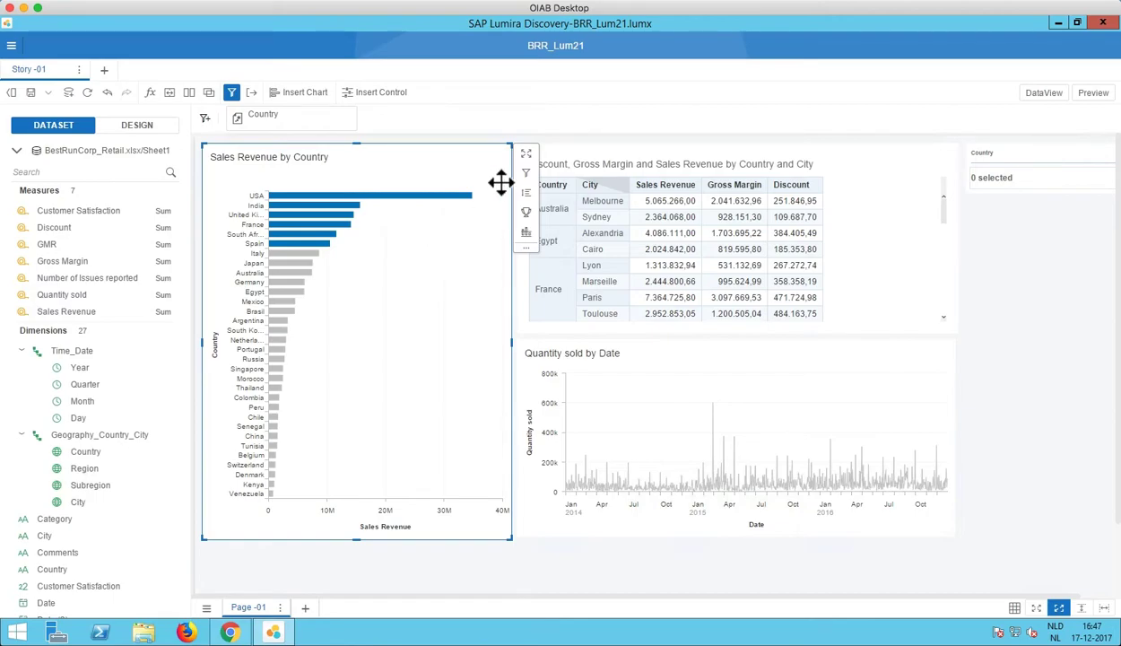
double_click(484, 238)
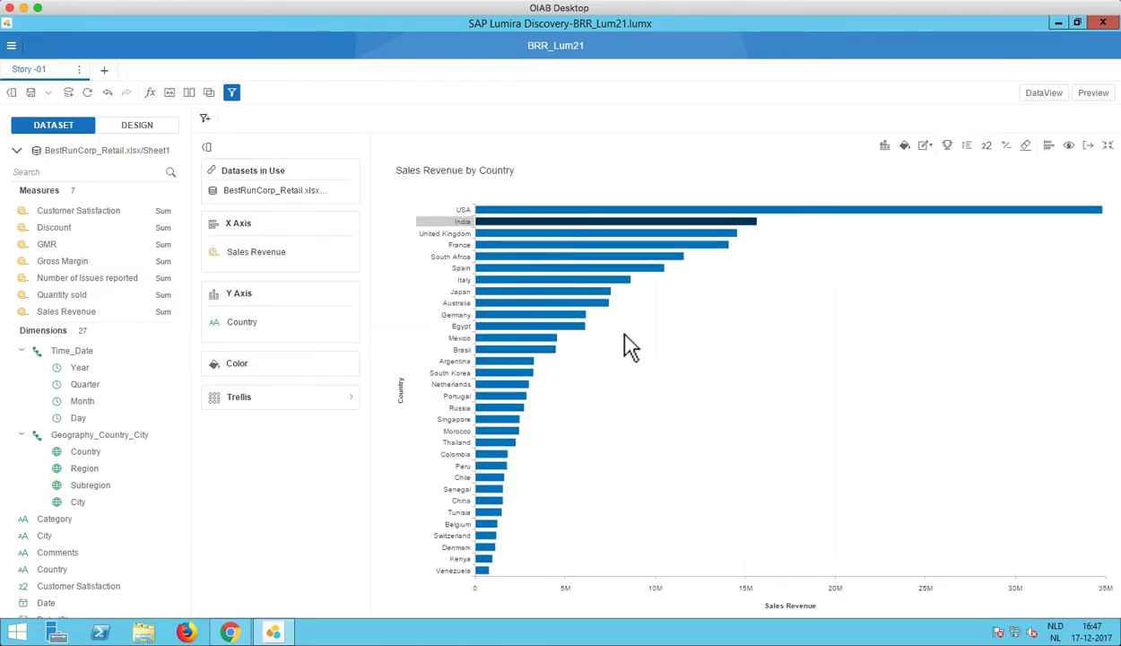
right_click(723, 306)
left_click(753, 332)
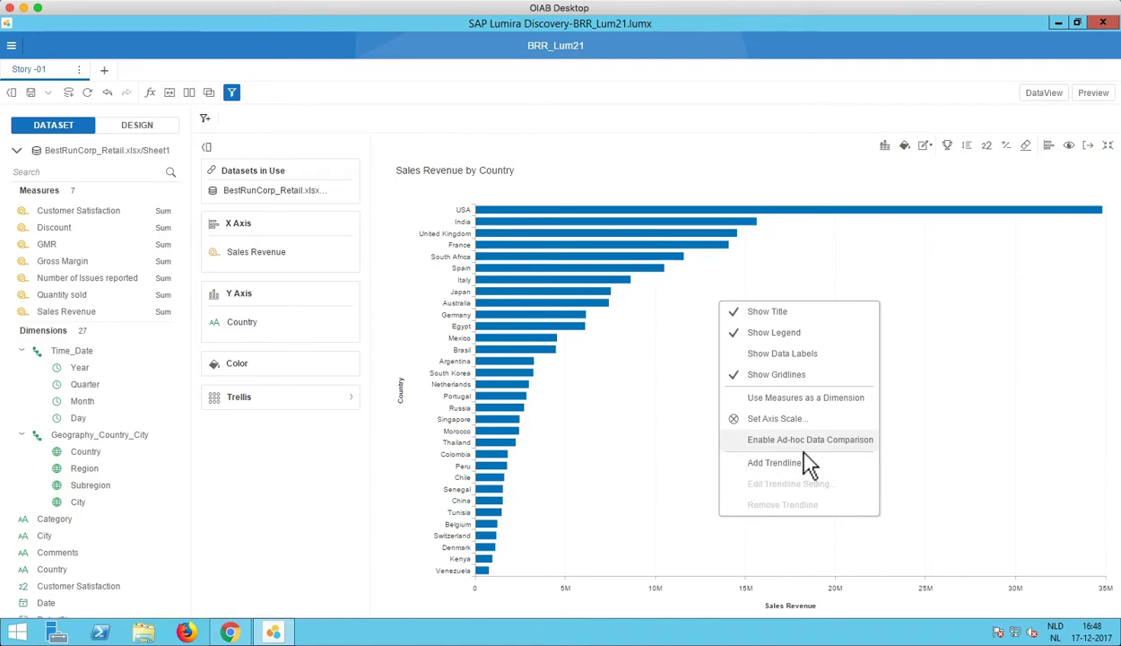
key("Escape")
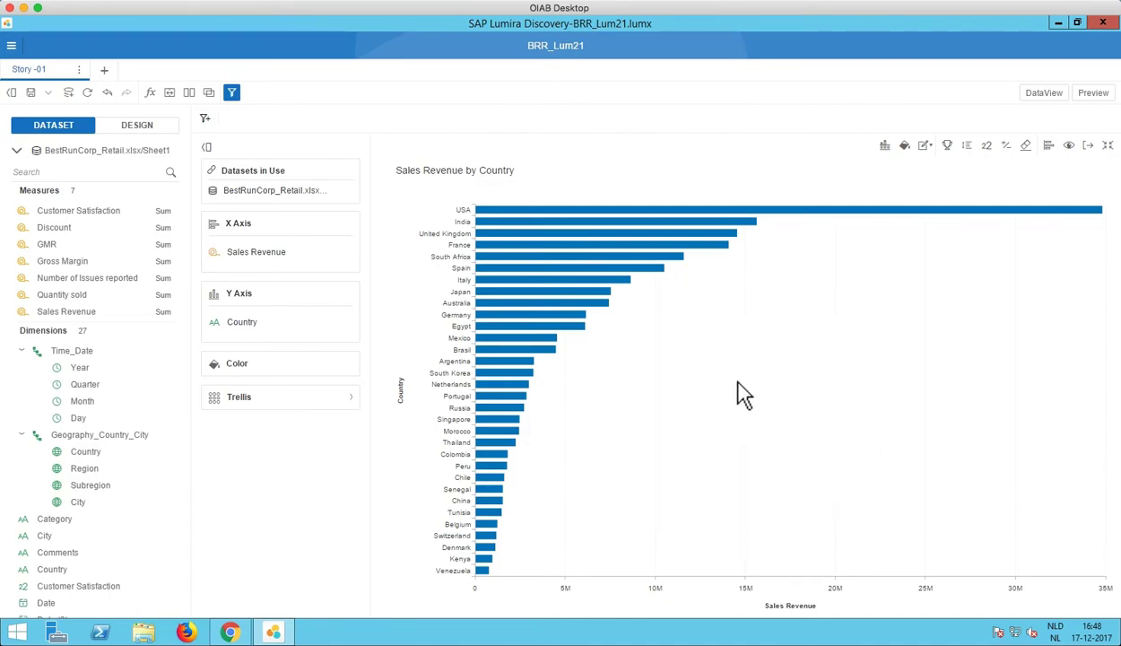
left_click(553, 358)
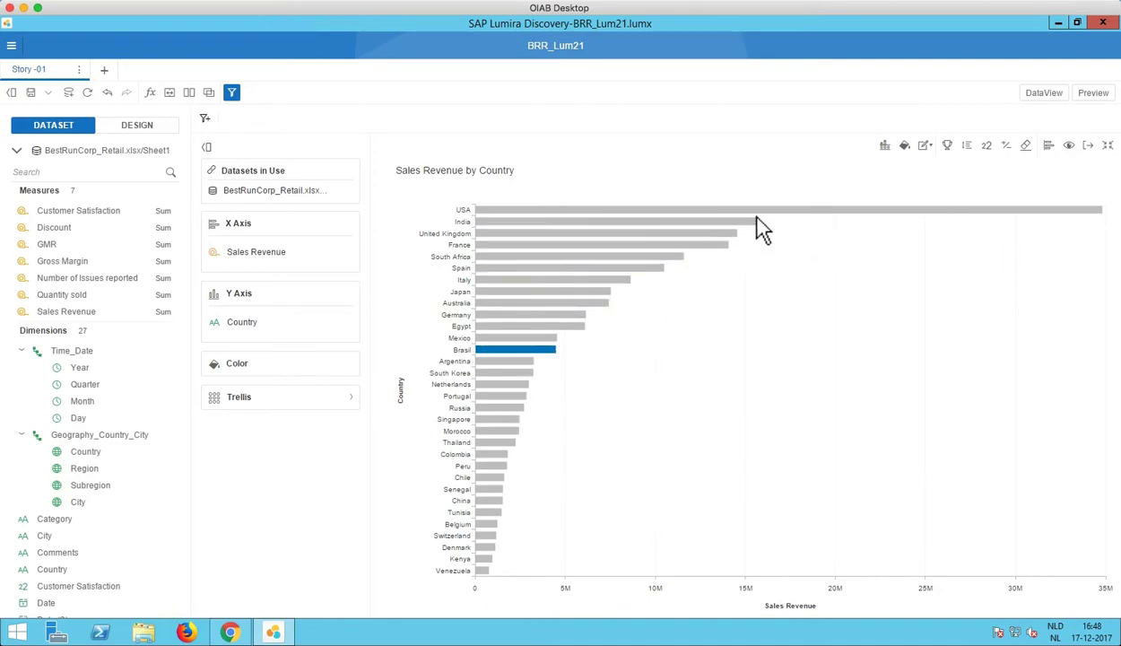
mouse_move(755, 218)
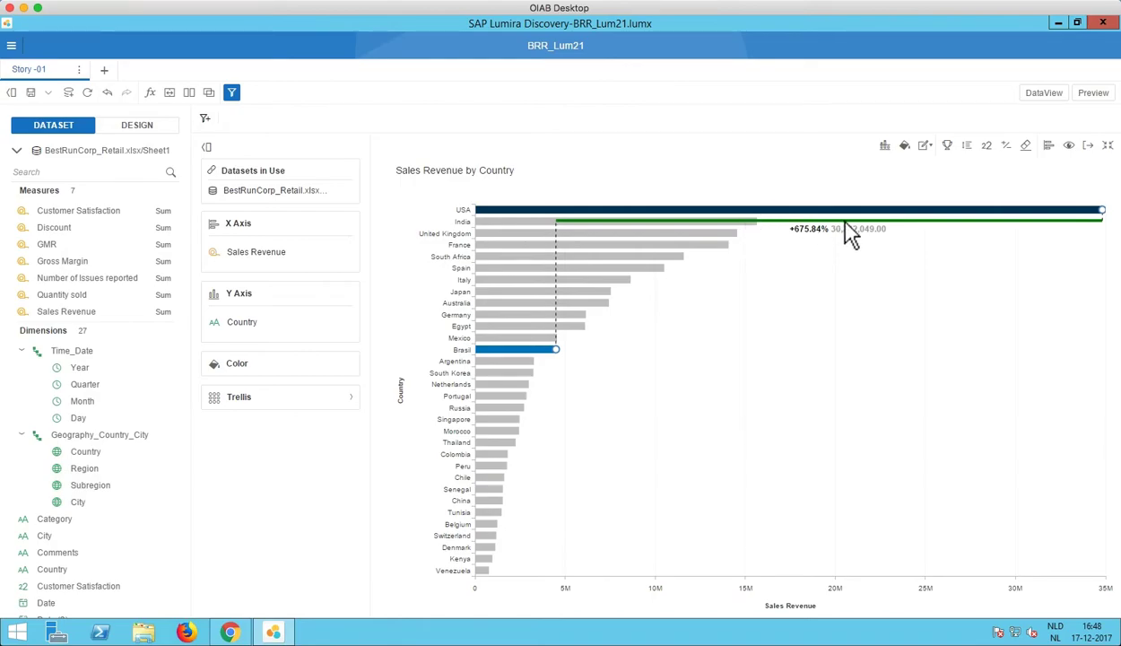
mouse_move(838, 216)
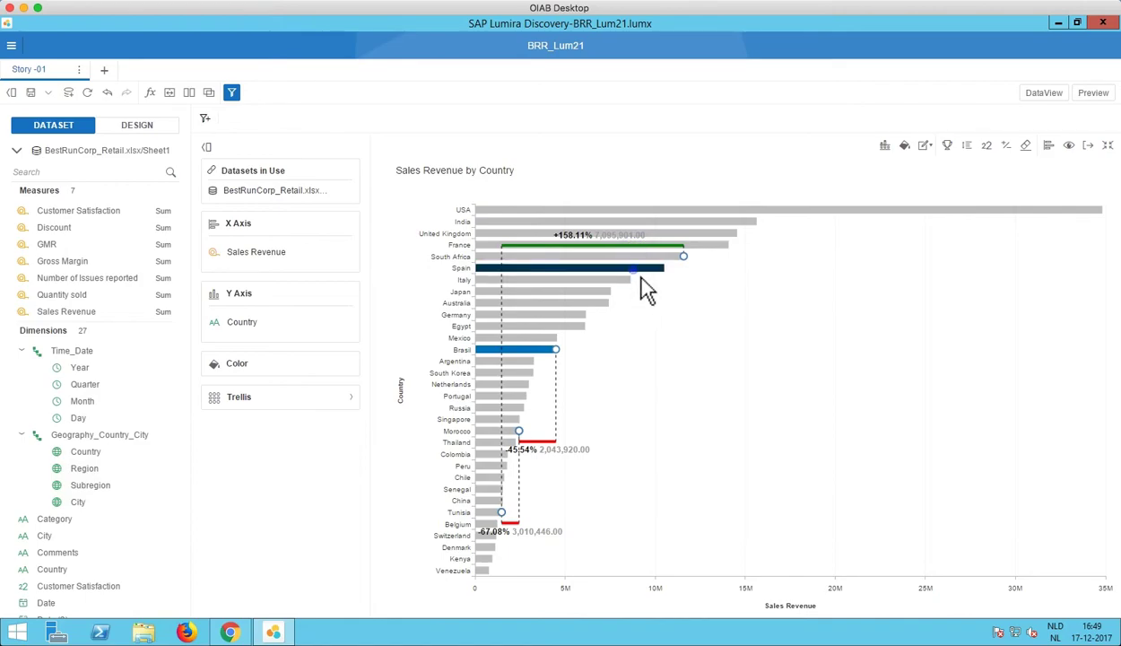
left_click(647, 332)
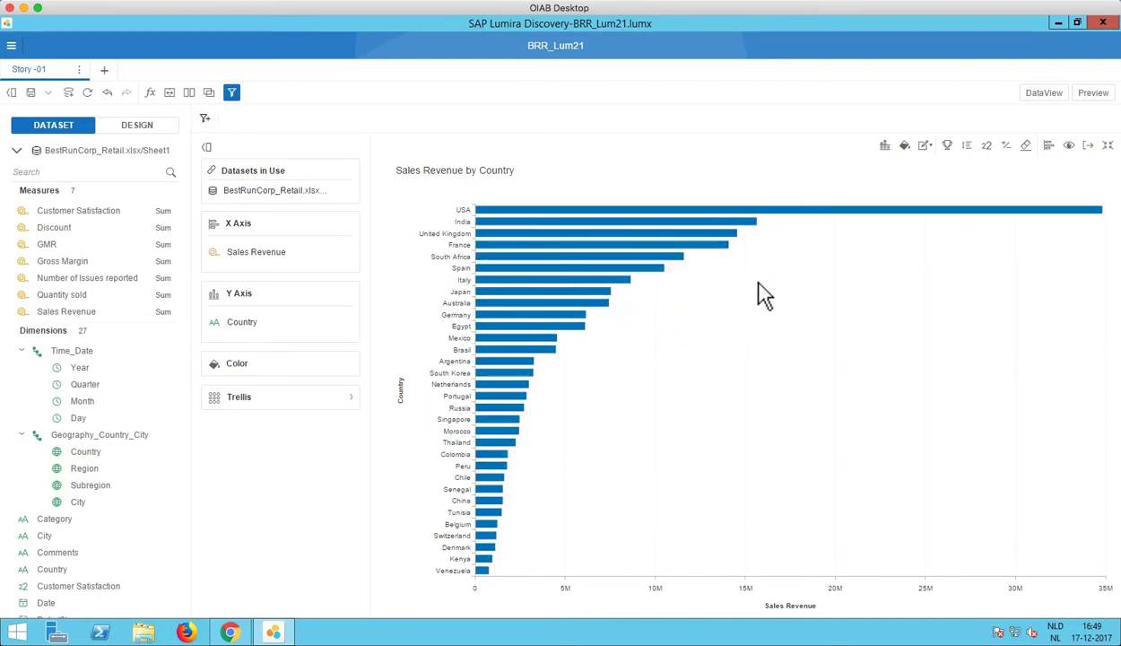
left_click_drag(597, 399, 518, 300)
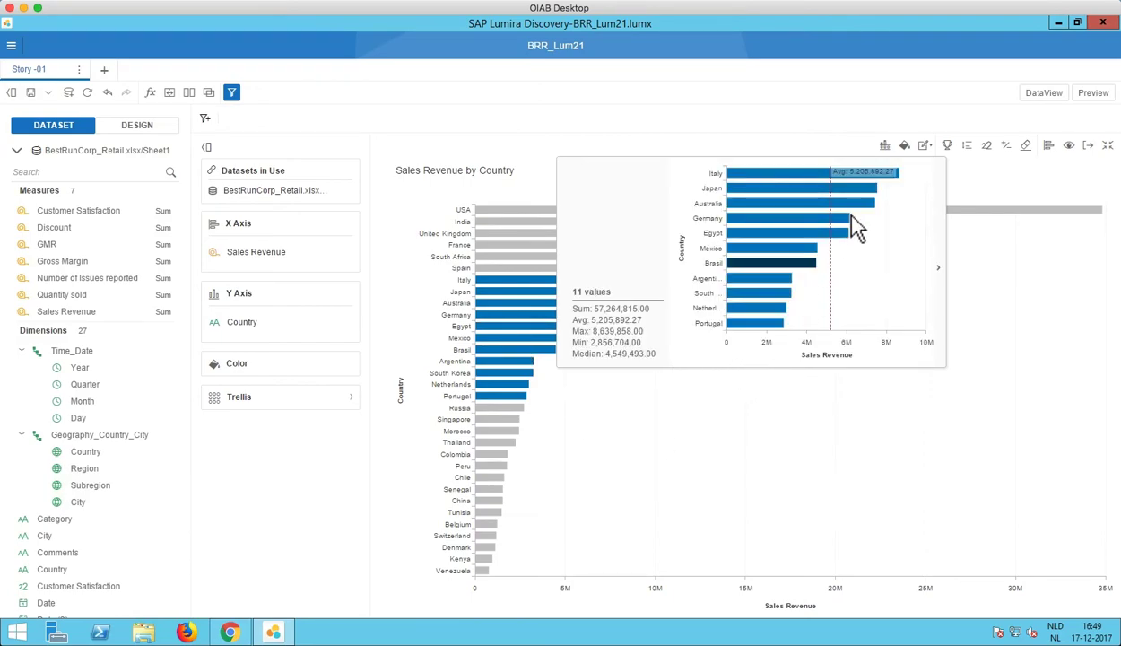
left_click(748, 173)
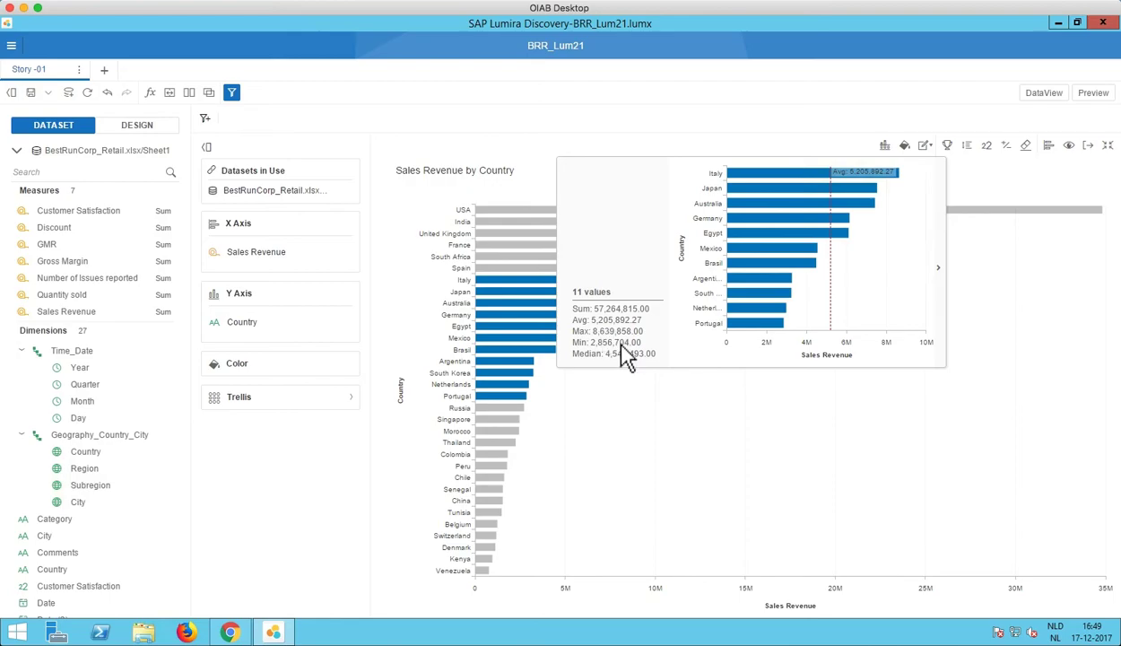
left_click(939, 268)
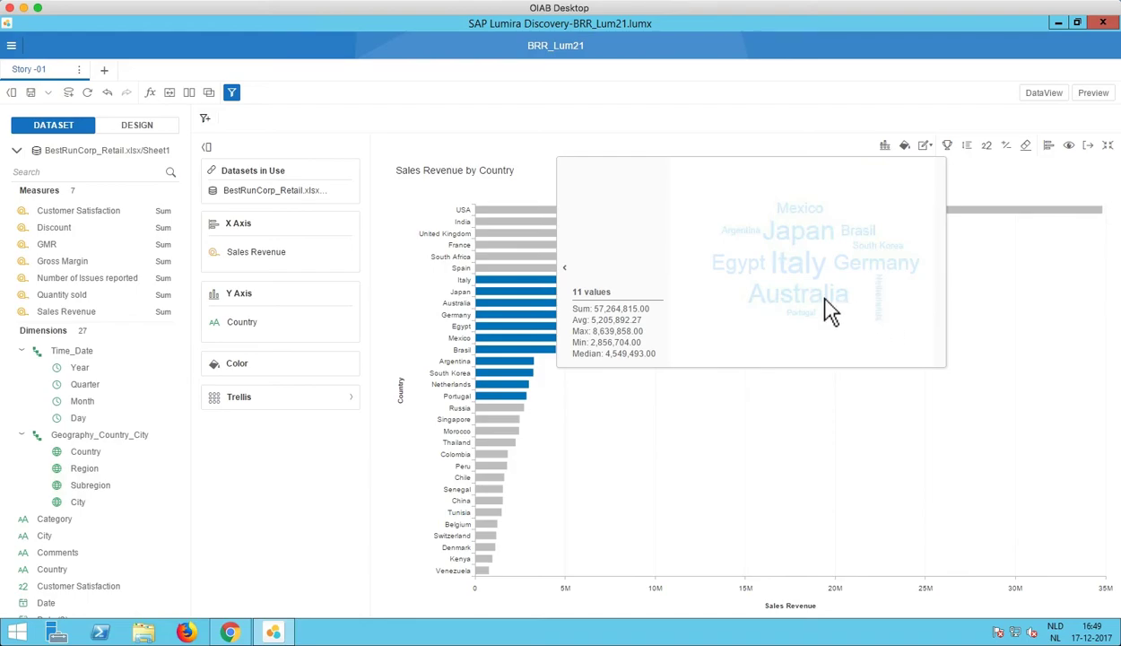
left_click(673, 393)
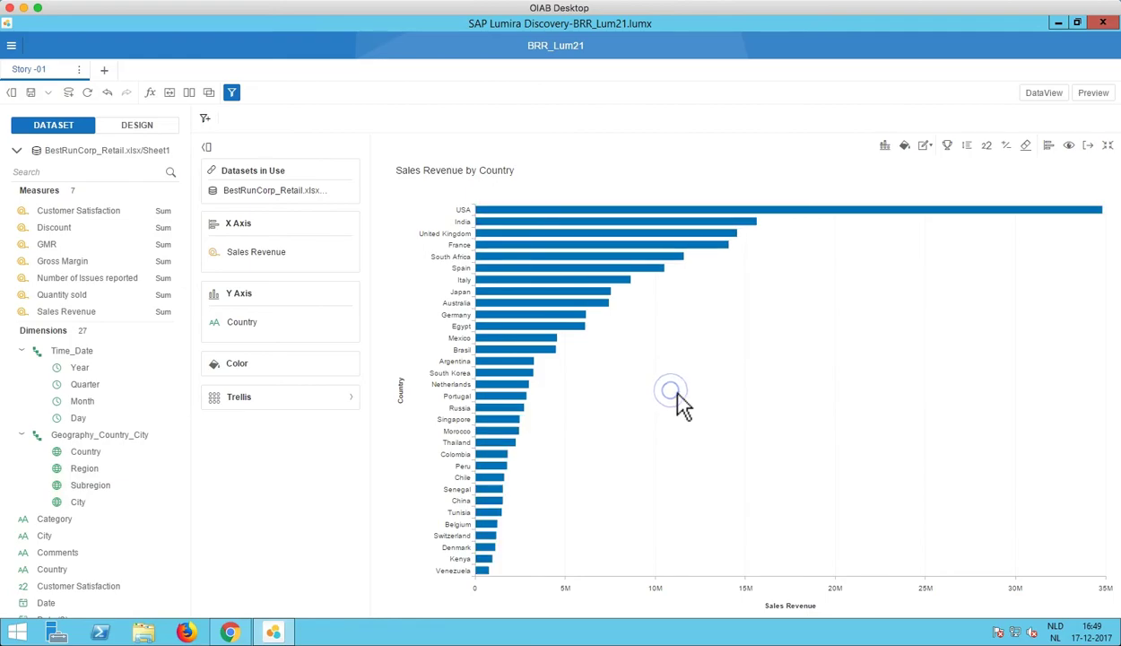
Maximize the Quantity sold by Date chart and add a Linear Regression trendline to it
left_click(1109, 145)
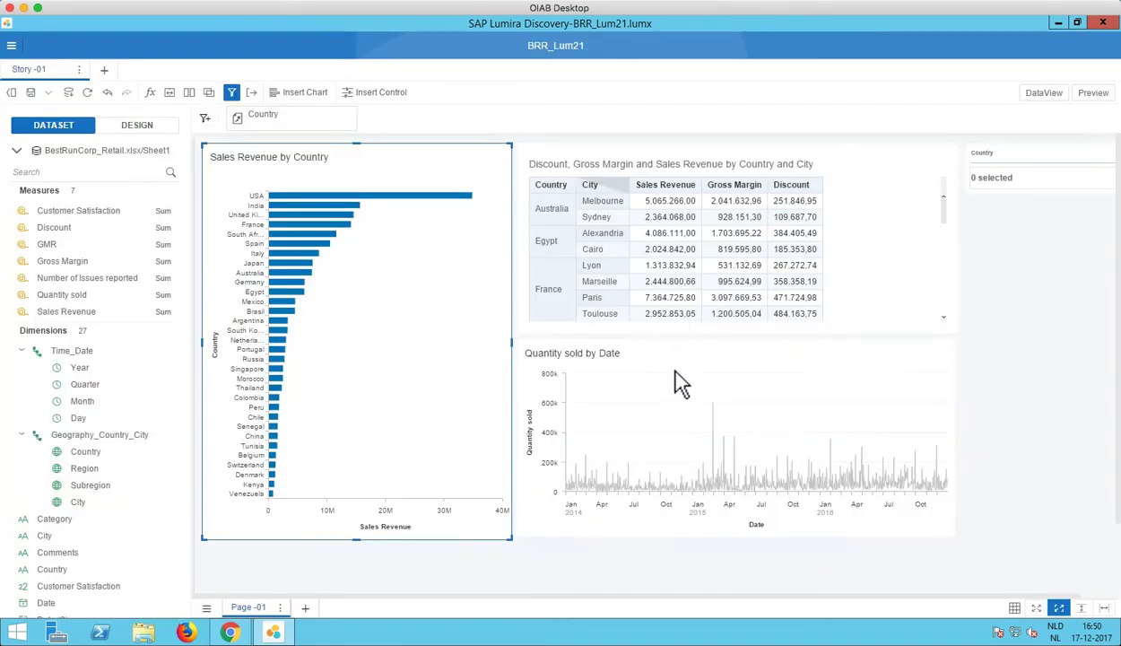
left_click(676, 368)
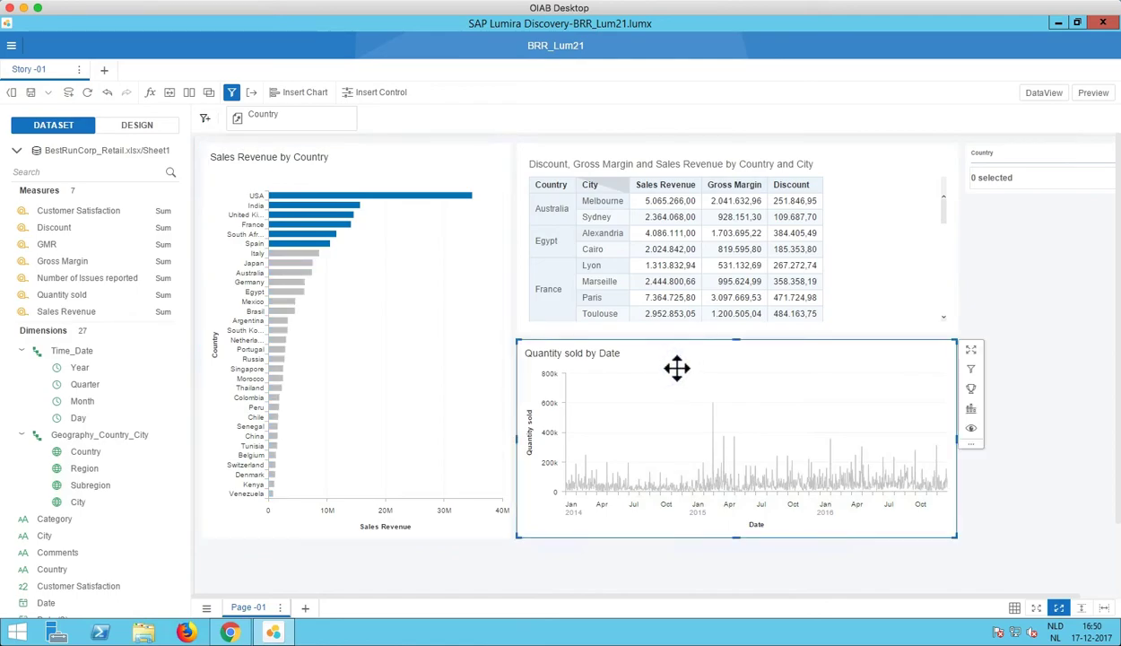
left_click(965, 357)
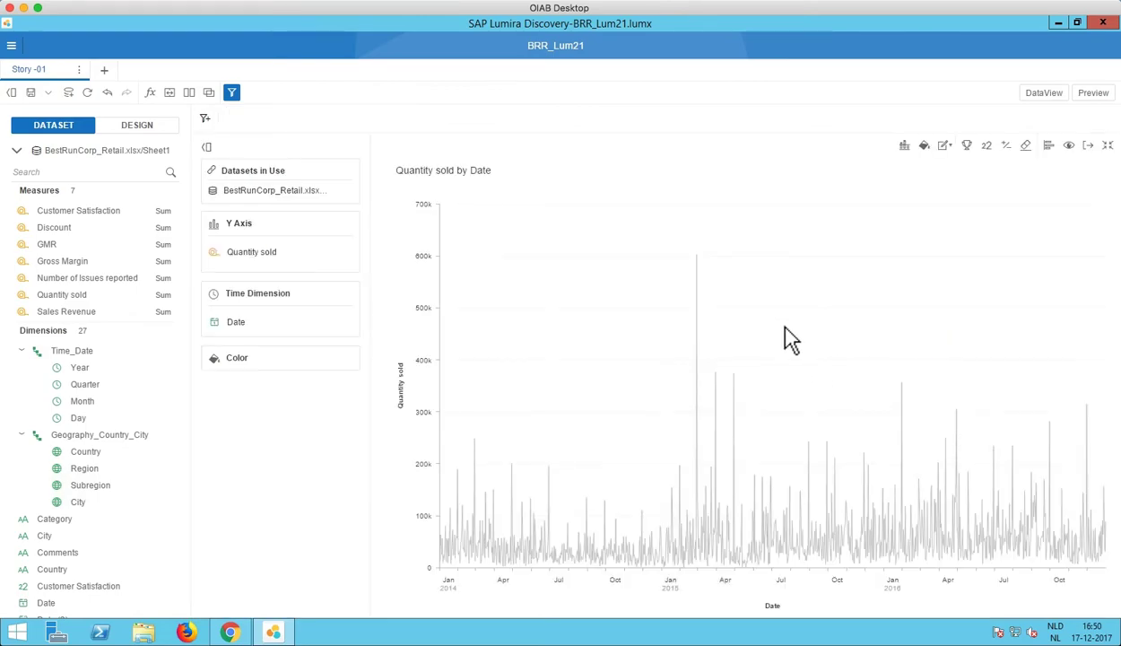
right_click(794, 314)
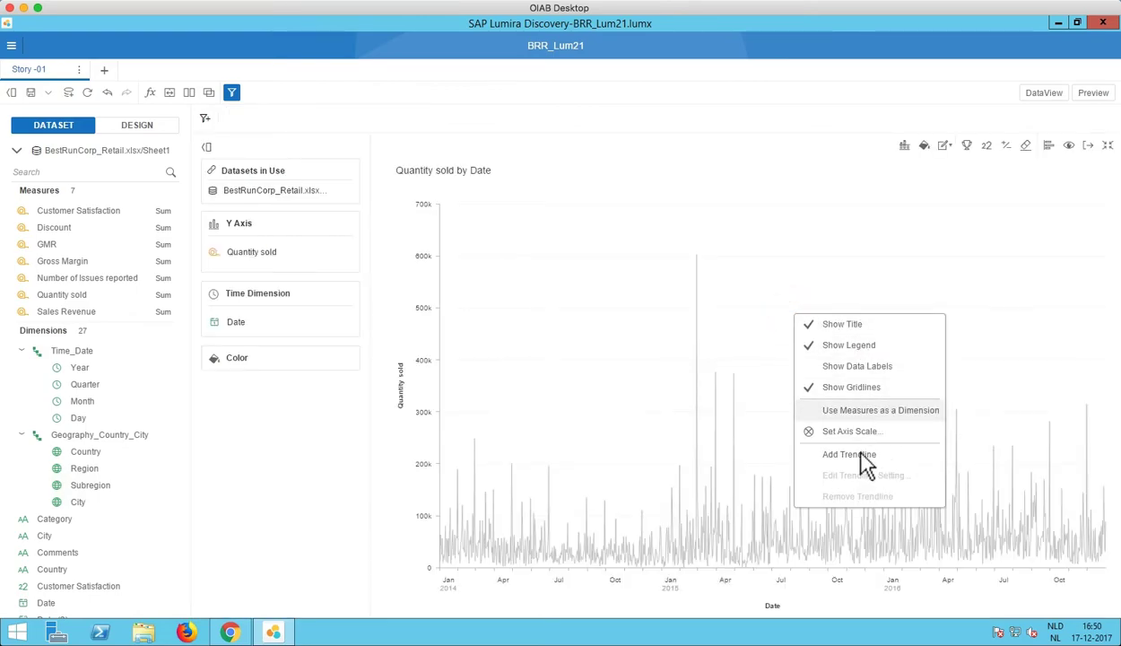
left_click(887, 454)
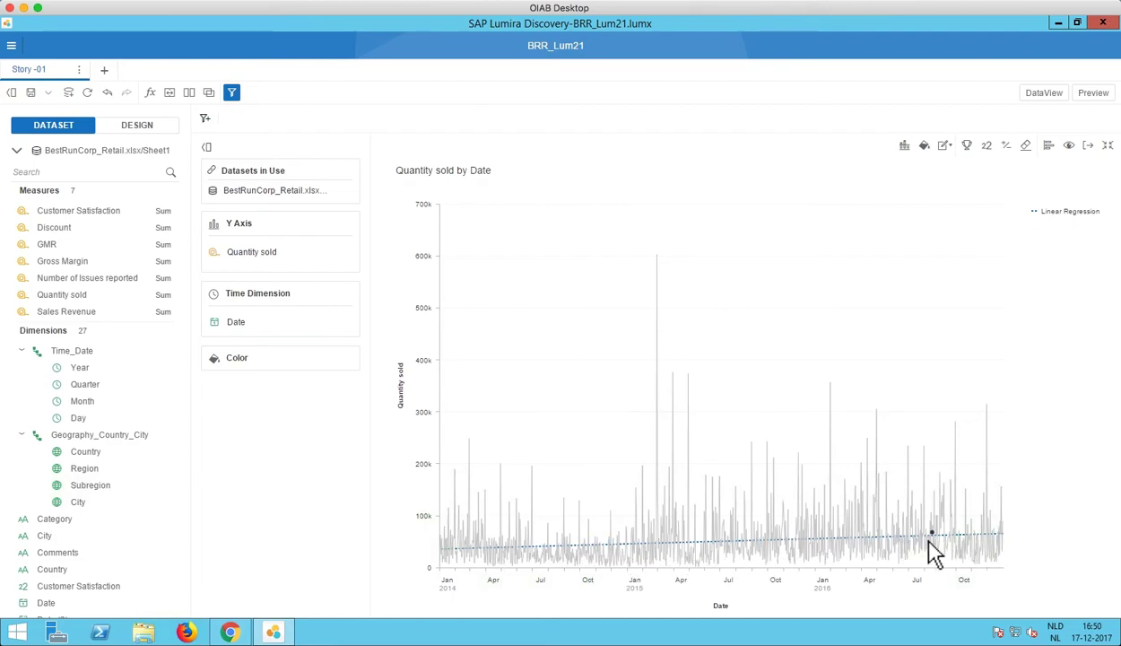
Set the quantity chart's trendline to forecast 6 periods forward
right_click(902, 359)
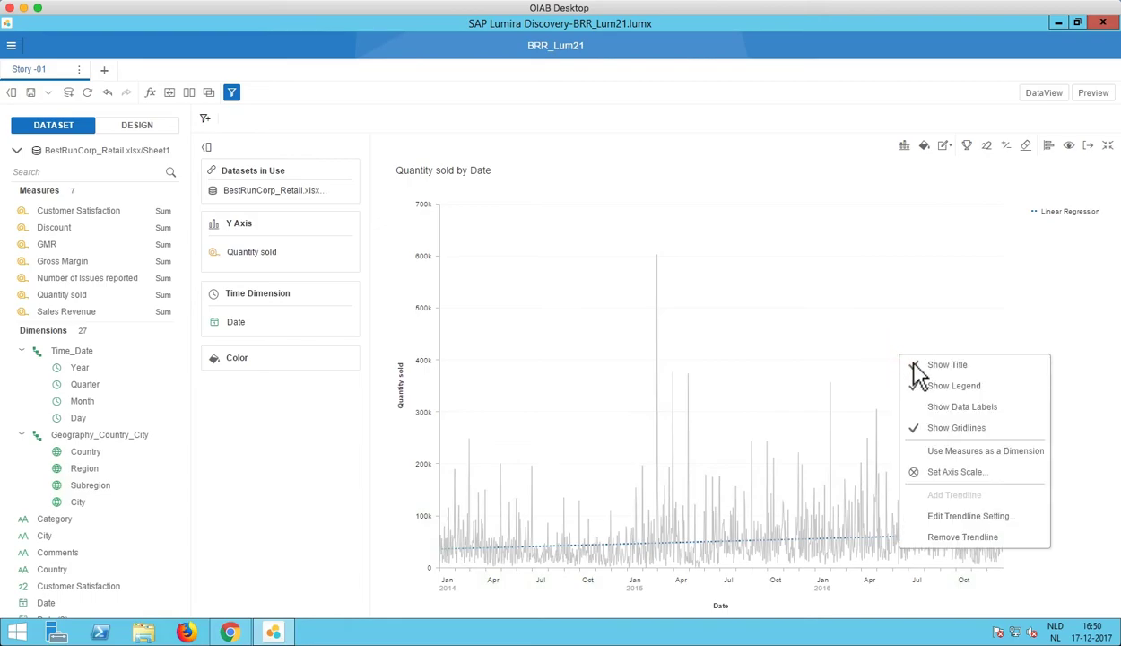
left_click(976, 517)
double_click(540, 339)
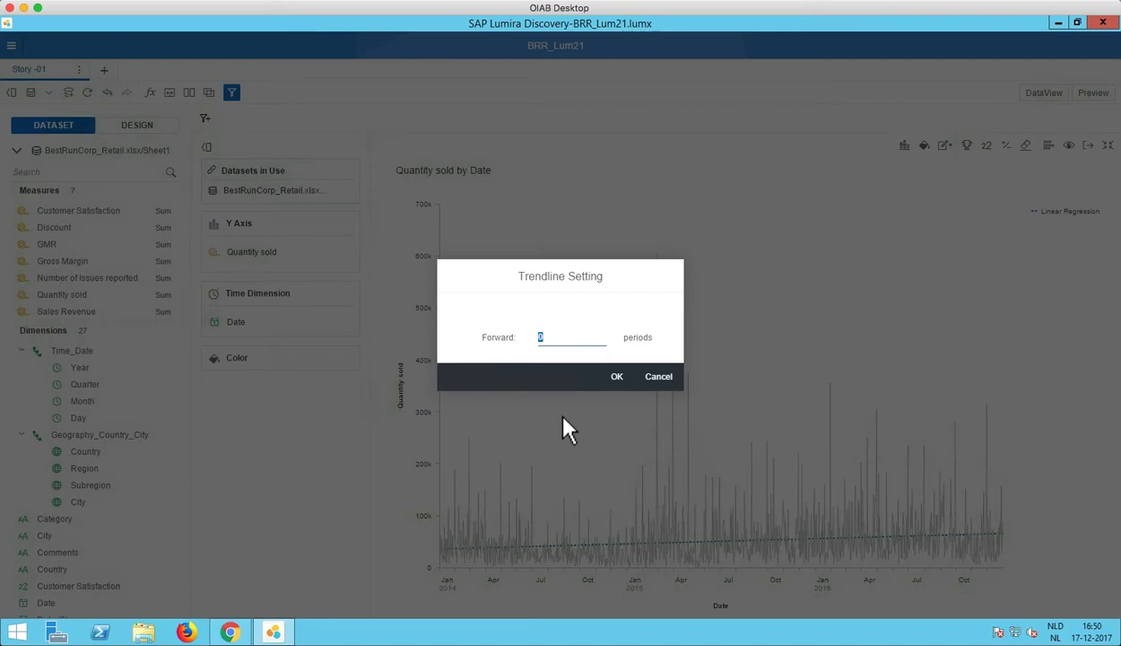
type("6")
left_click(618, 377)
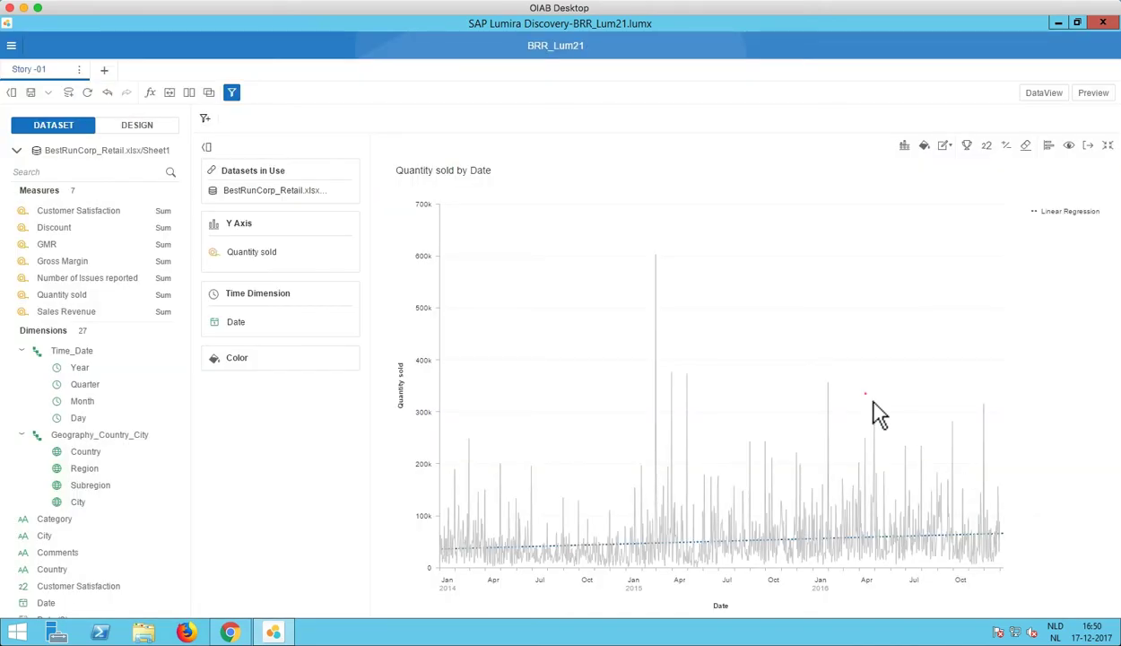
Change the trendline's Forward forecast to 180 periods, extending it into 2017
right_click(870, 398)
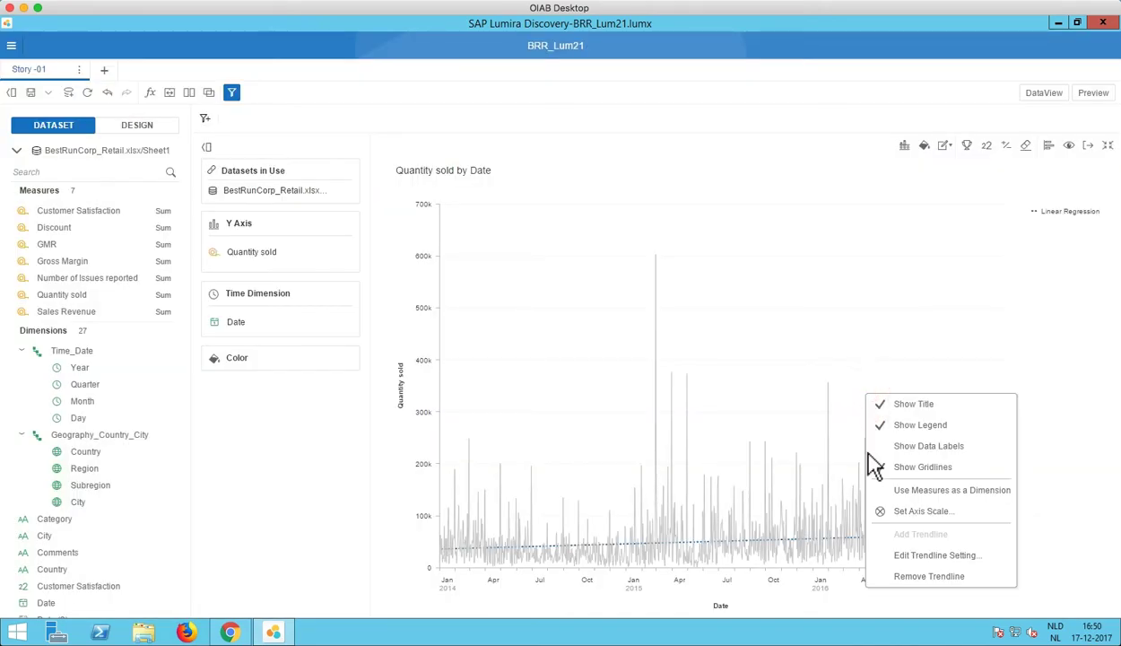
left_click(883, 555)
double_click(549, 342)
type("180")
left_click(618, 377)
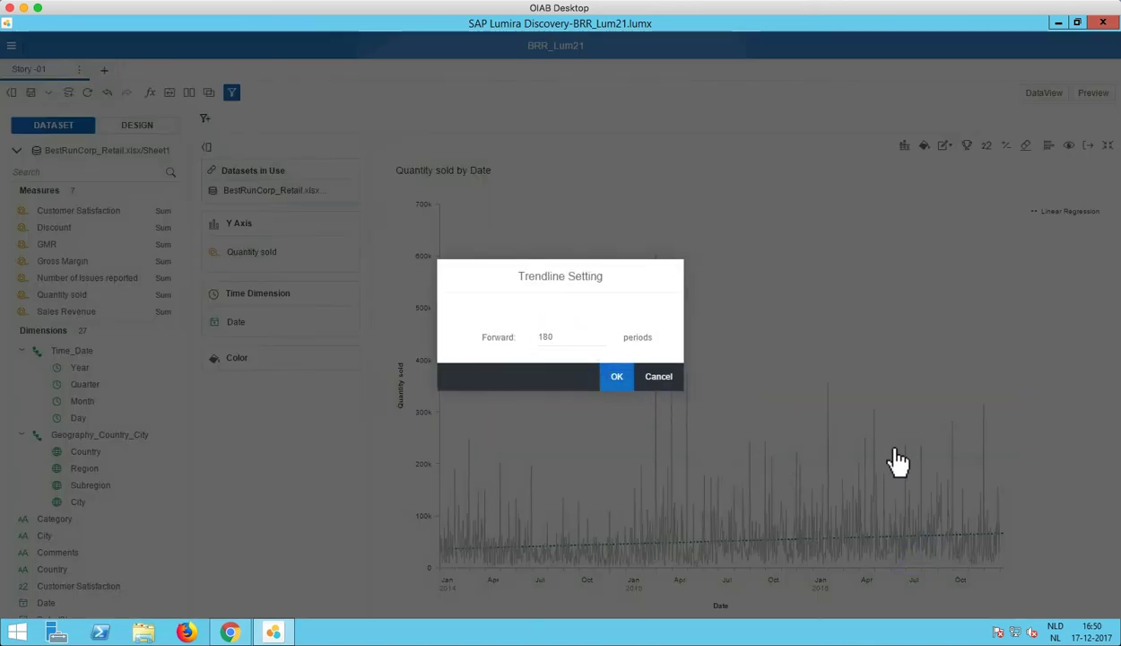